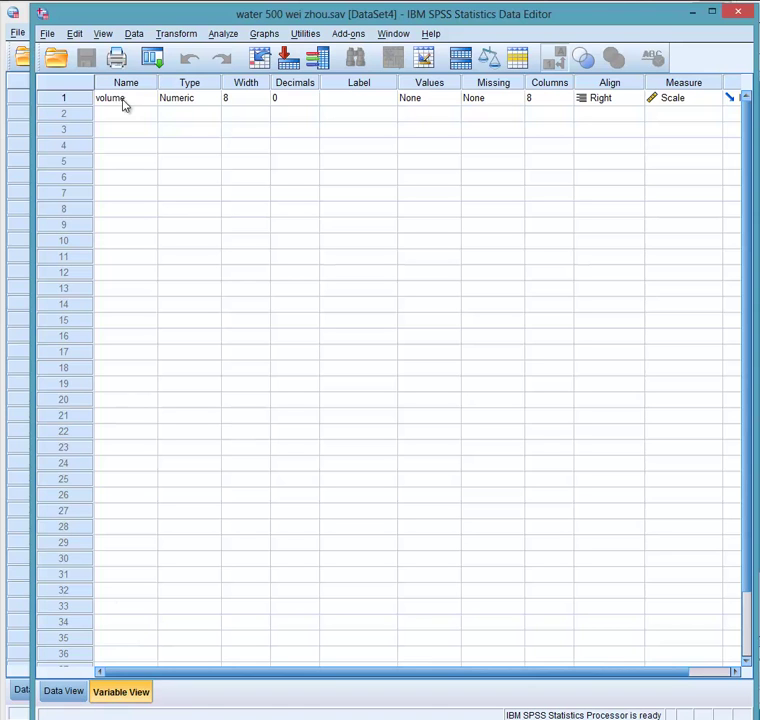
- Look over the volume variable's values and properties in the water 500 data editor
left_click(66, 693)
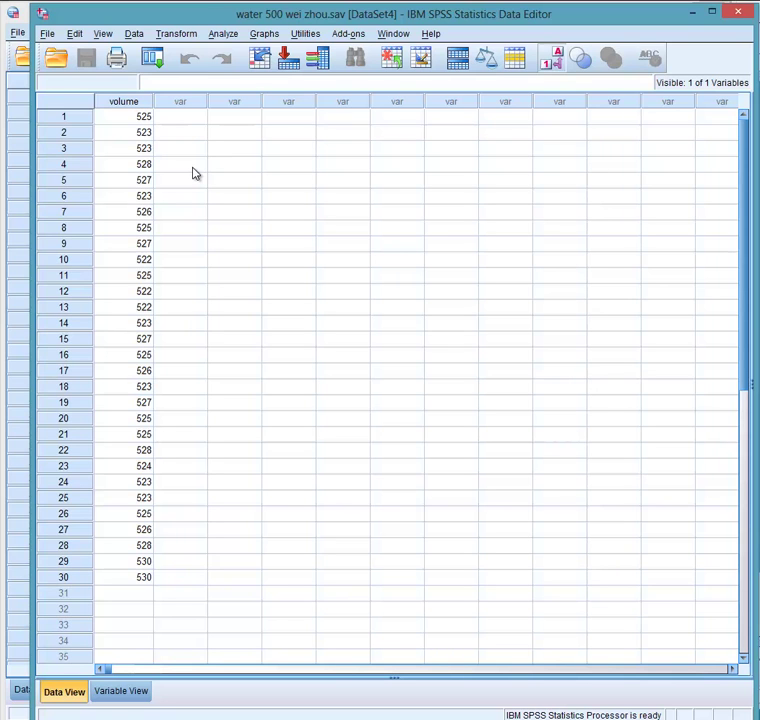
left_click(220, 34)
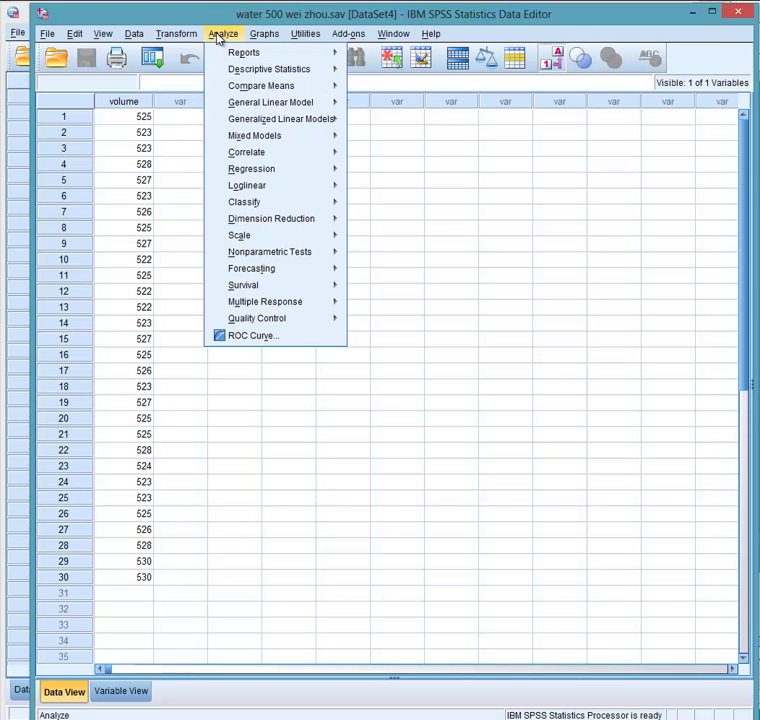
left_click(220, 34)
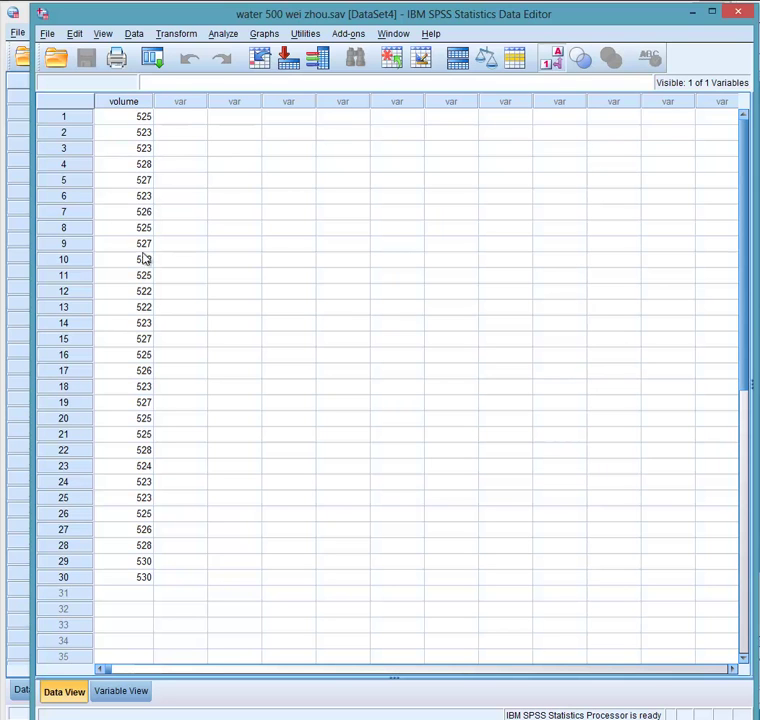
left_click(127, 691)
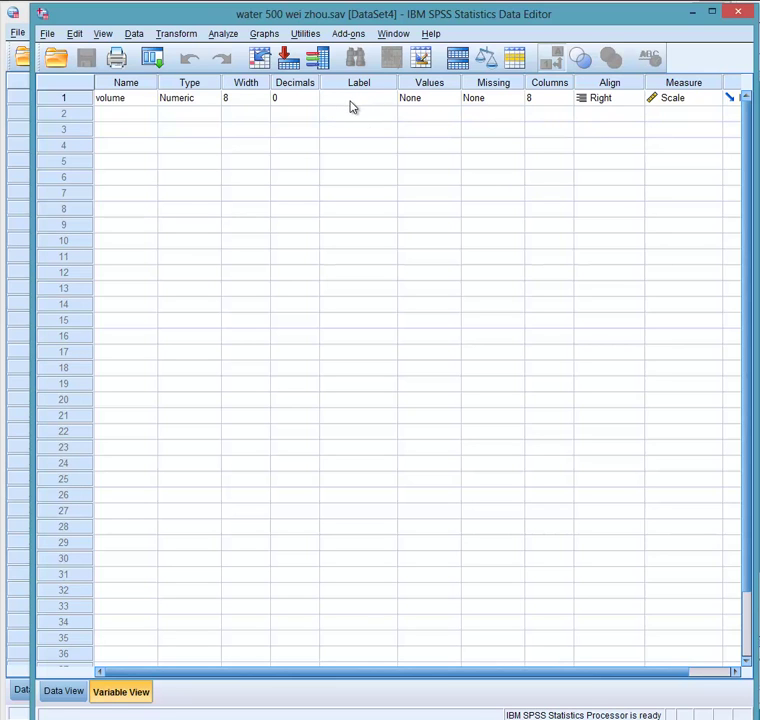
left_click(77, 700)
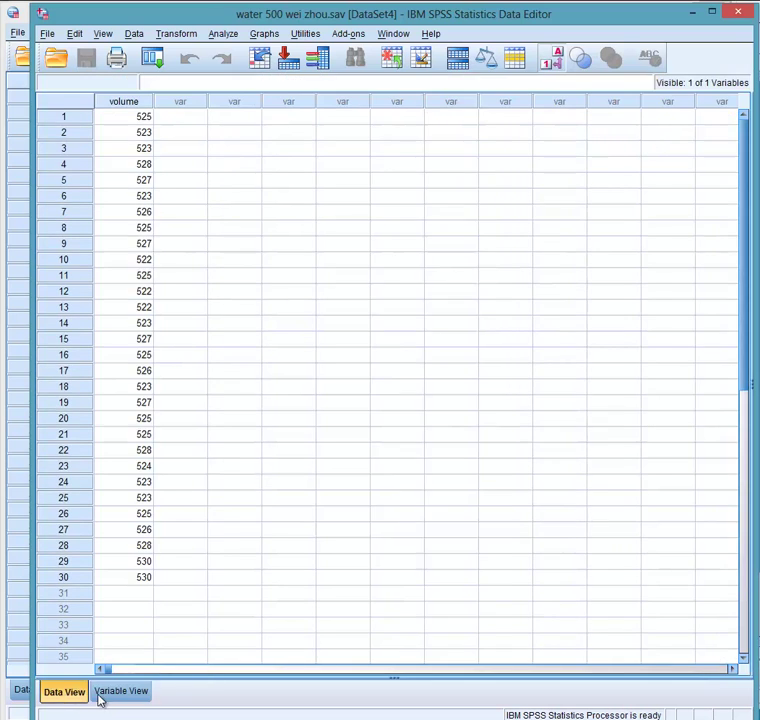
left_click(104, 696)
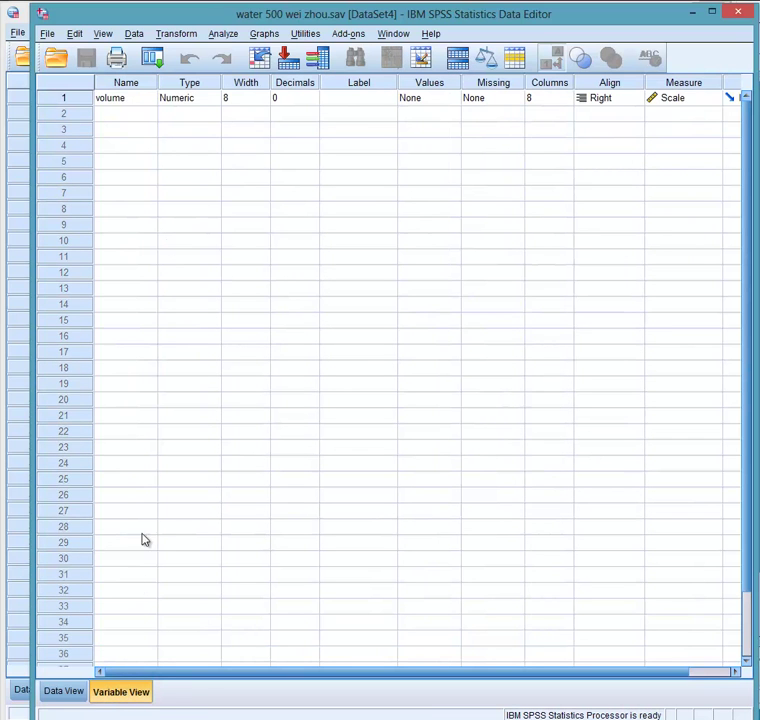
- Start a Frequencies analysis on volume with frequency tables turned off
left_click(226, 35)
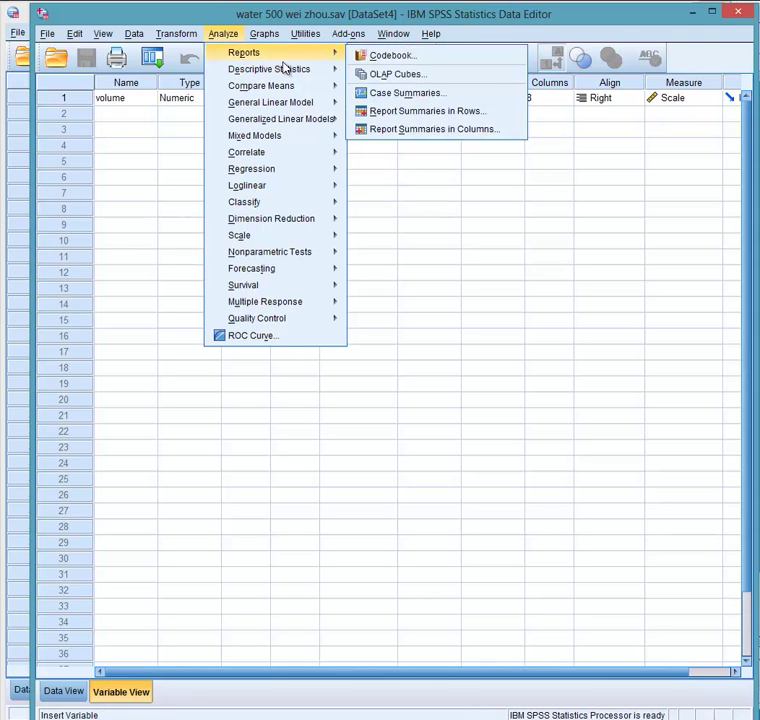
mouse_move(276, 68)
left_click(395, 73)
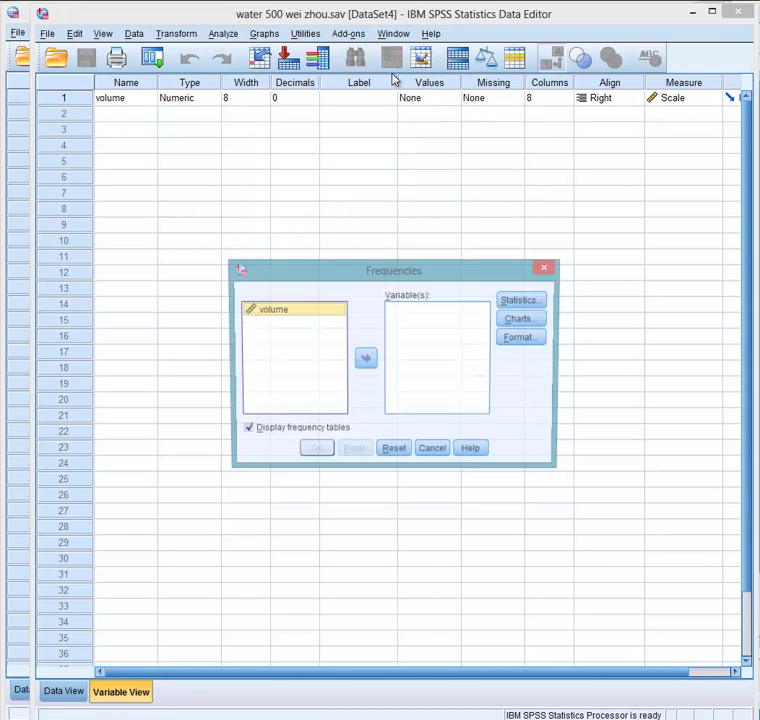
left_click(368, 362)
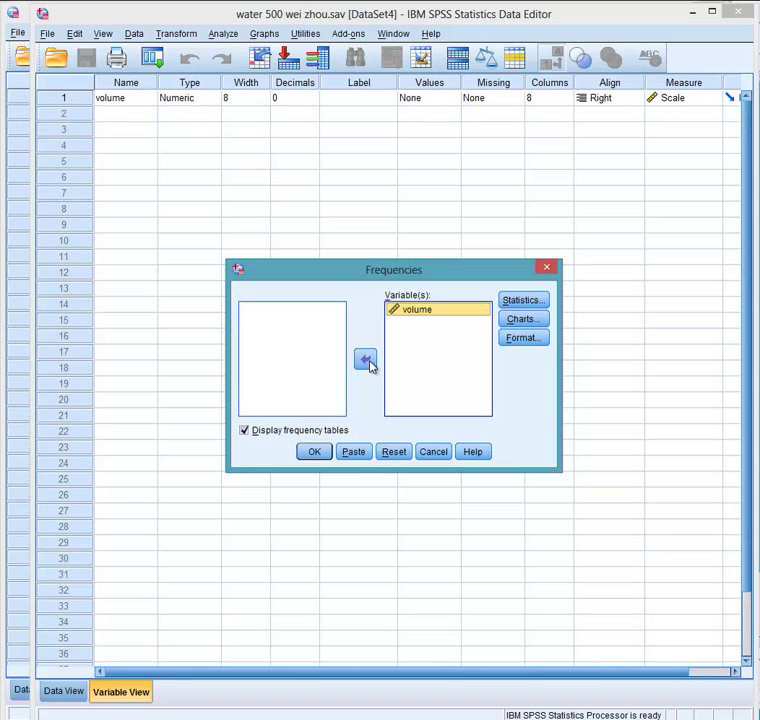
left_click(245, 432)
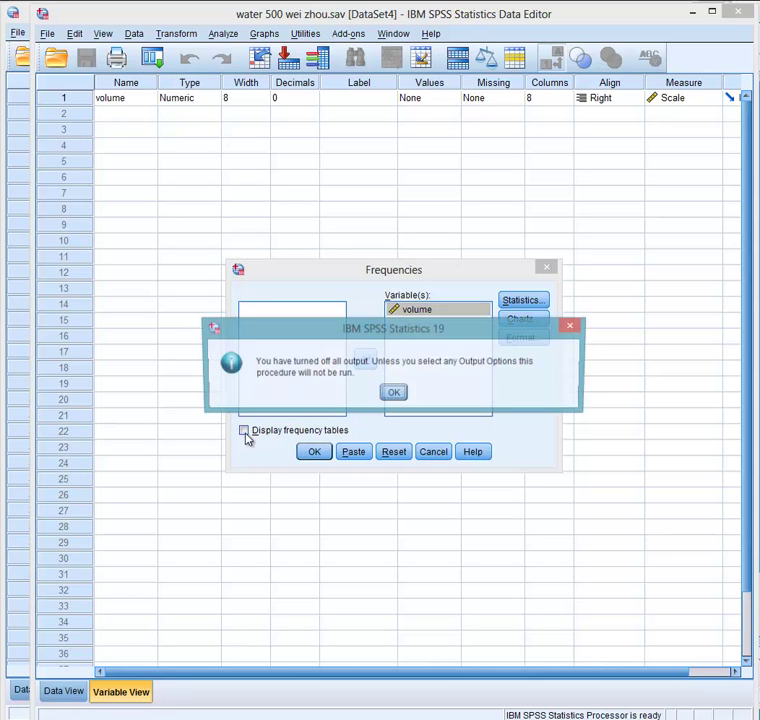
left_click(393, 393)
- Request mean, median, mode, standard deviation, minimum, maximum, skewness and kurtosis
left_click(507, 309)
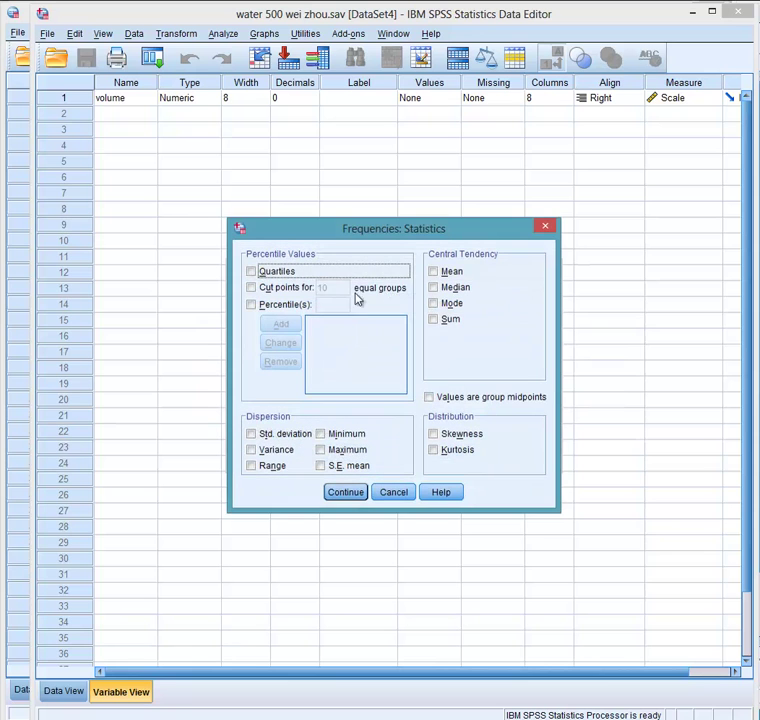
left_click(434, 272)
left_click(434, 288)
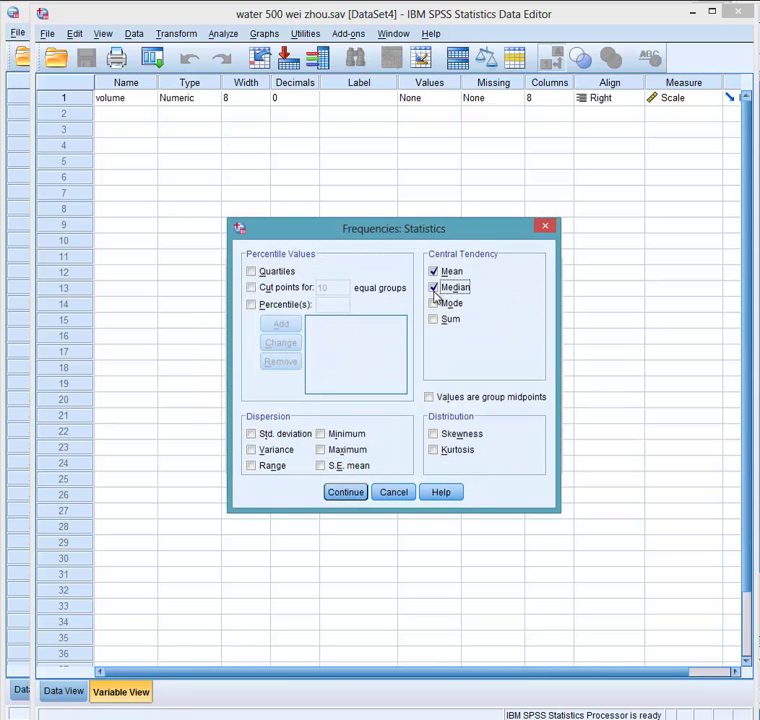
left_click(434, 304)
left_click(252, 435)
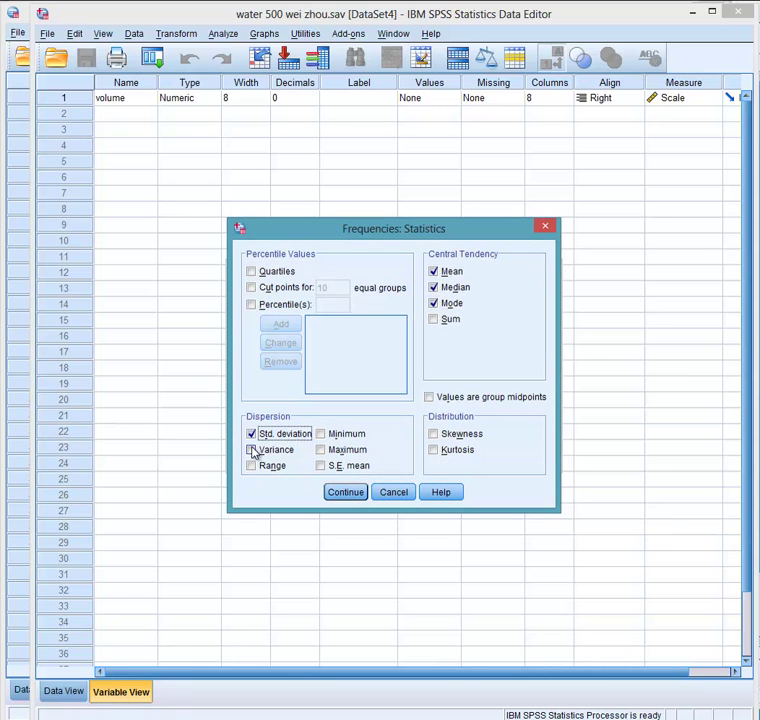
left_click(320, 434)
left_click(320, 450)
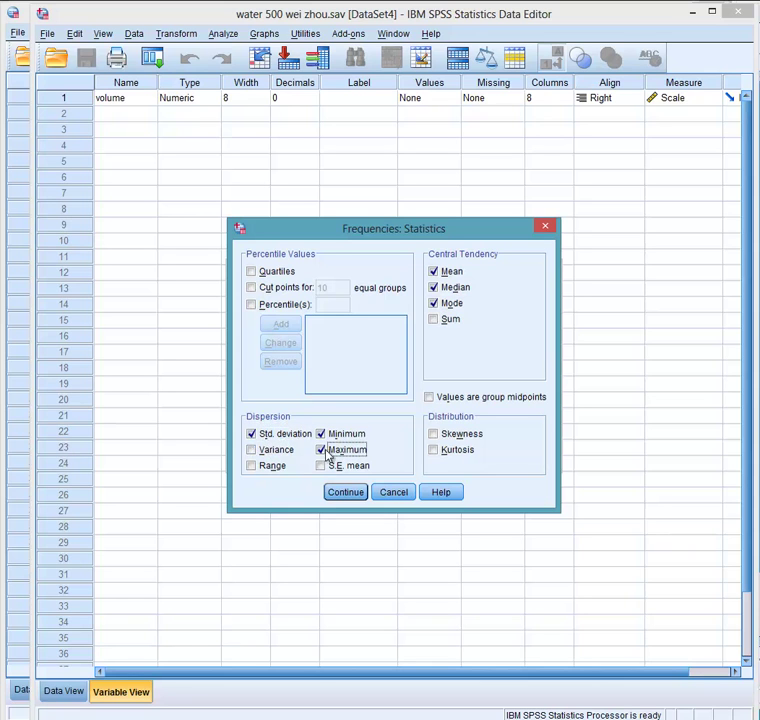
left_click(432, 435)
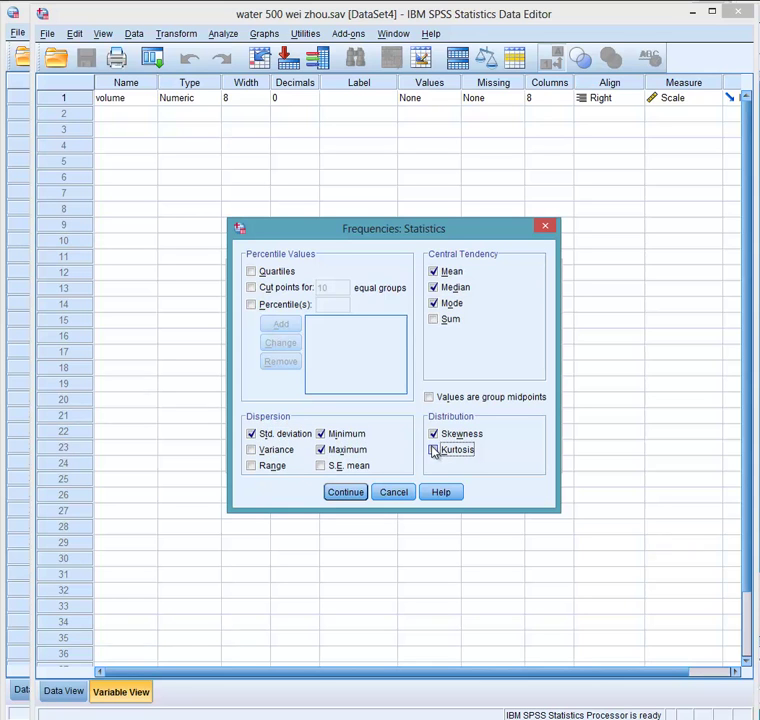
left_click(434, 450)
left_click(341, 496)
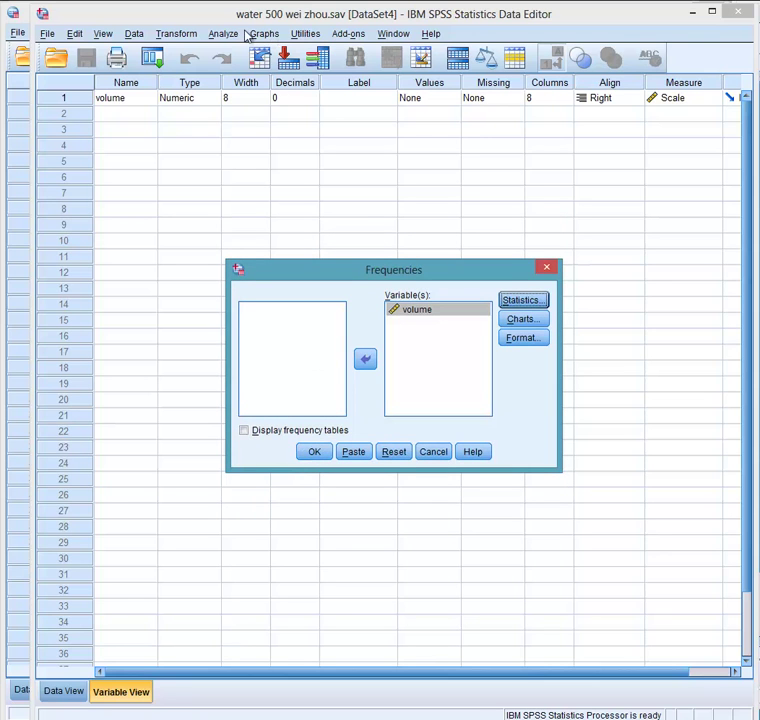
- Add a histogram with a normal curve overlay and run the volume Frequencies analysis
left_click(515, 319)
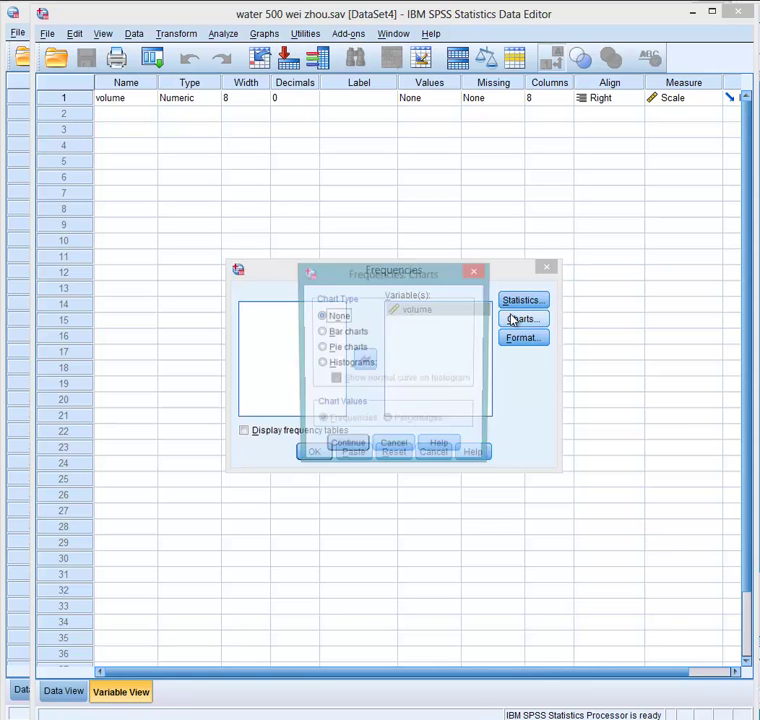
left_click(321, 365)
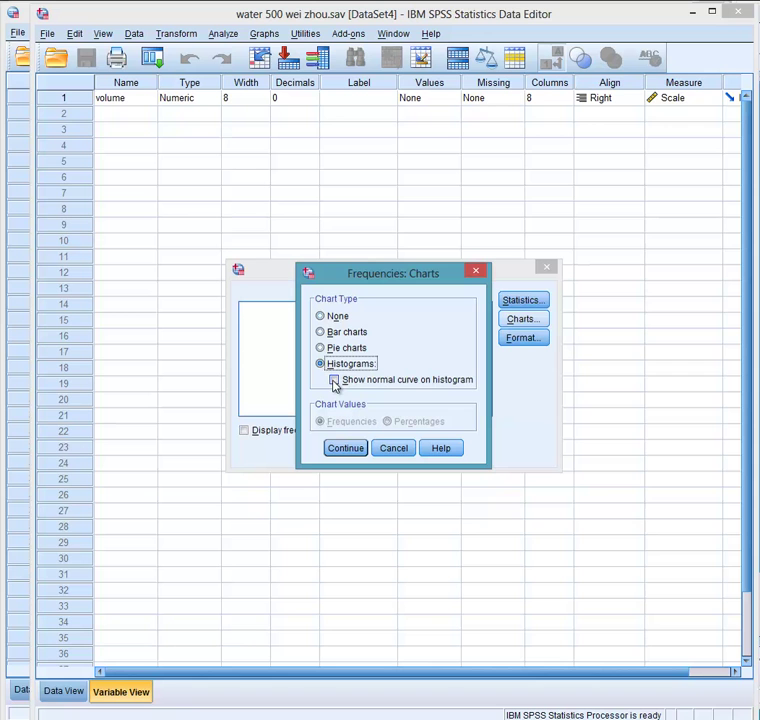
left_click(335, 381)
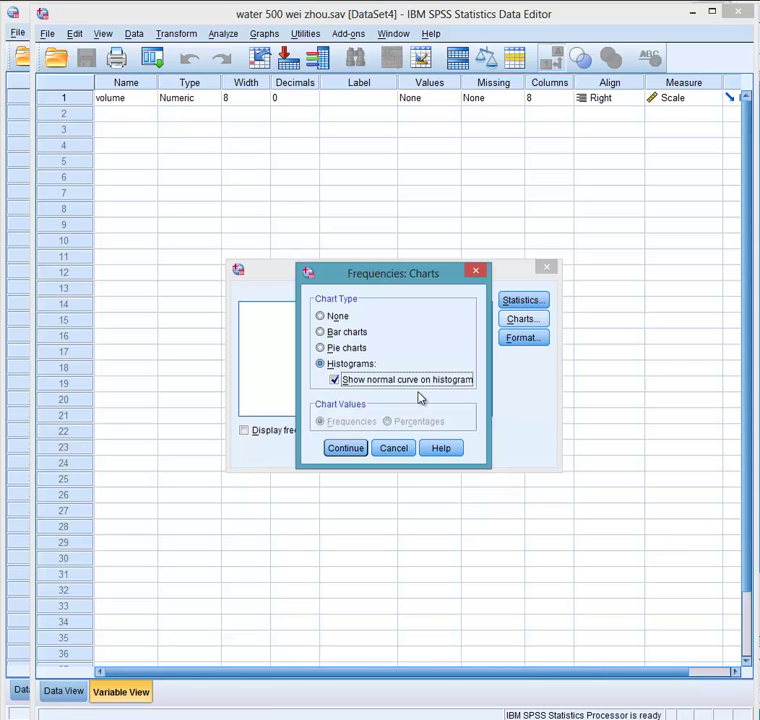
left_click(355, 448)
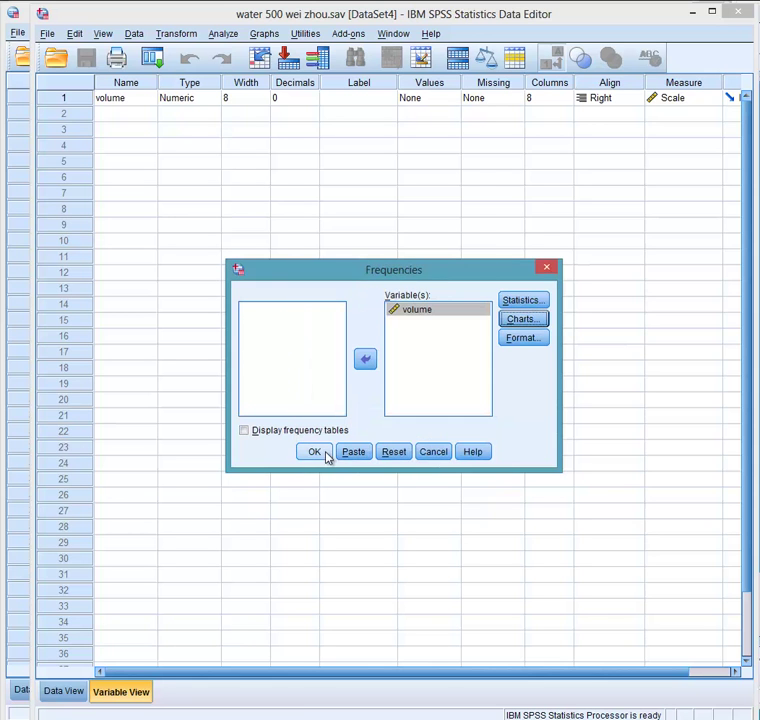
left_click(330, 456)
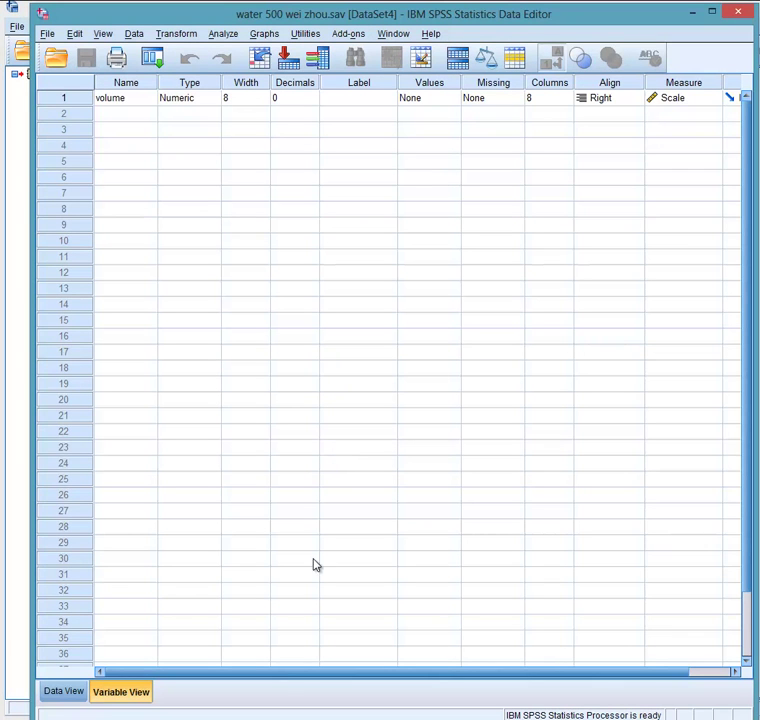
- Review the Statistics table (mean 525.20, SD 2.280) and histogram, then minimize the viewer
mouse_move(100, 719)
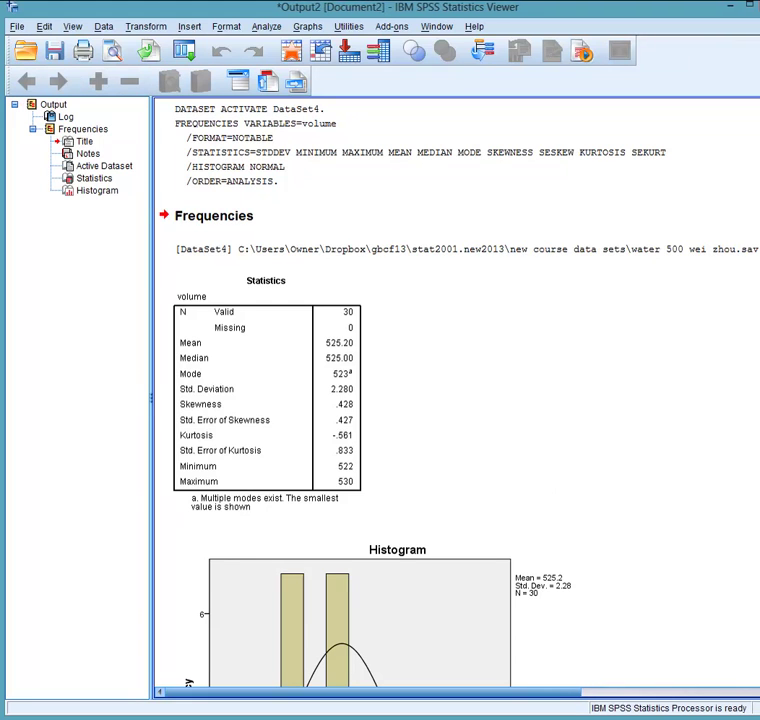
left_click(203, 363)
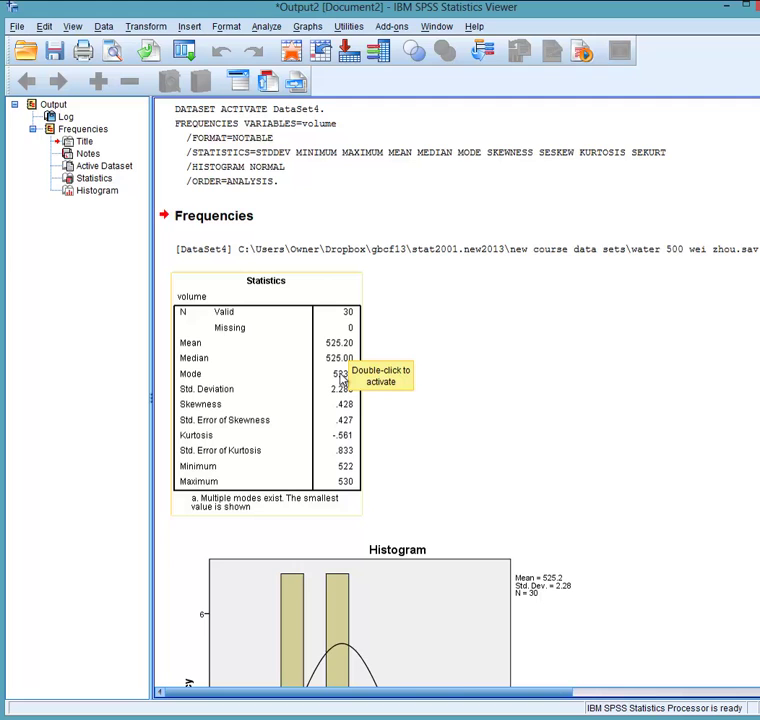
scroll(340, 378, "down", 4)
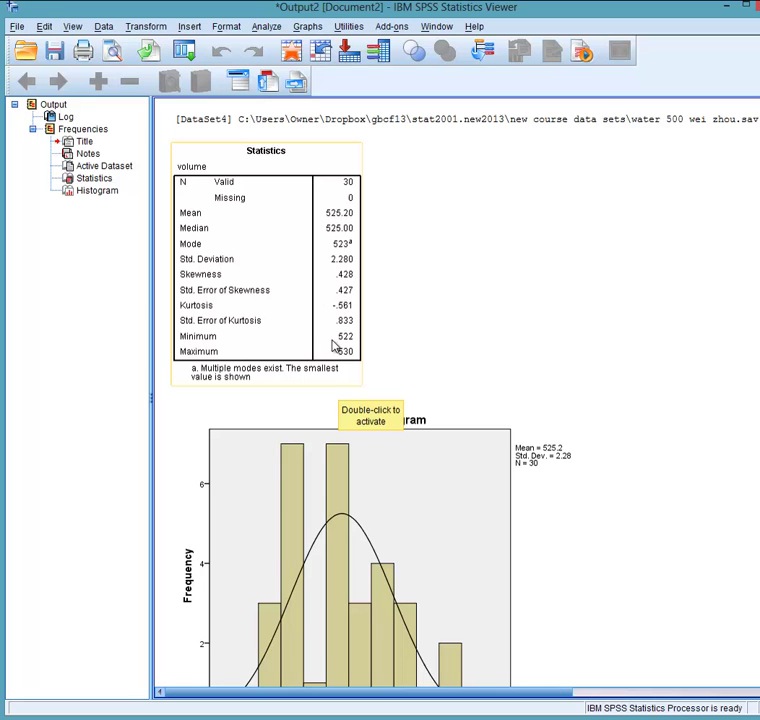
scroll(323, 352, "down", 3)
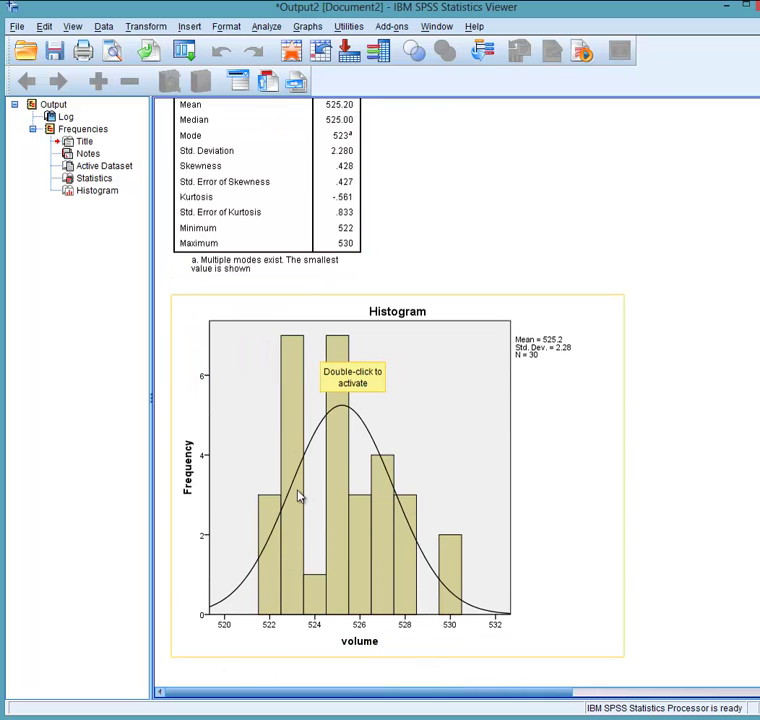
left_click(348, 231)
left_click(380, 502)
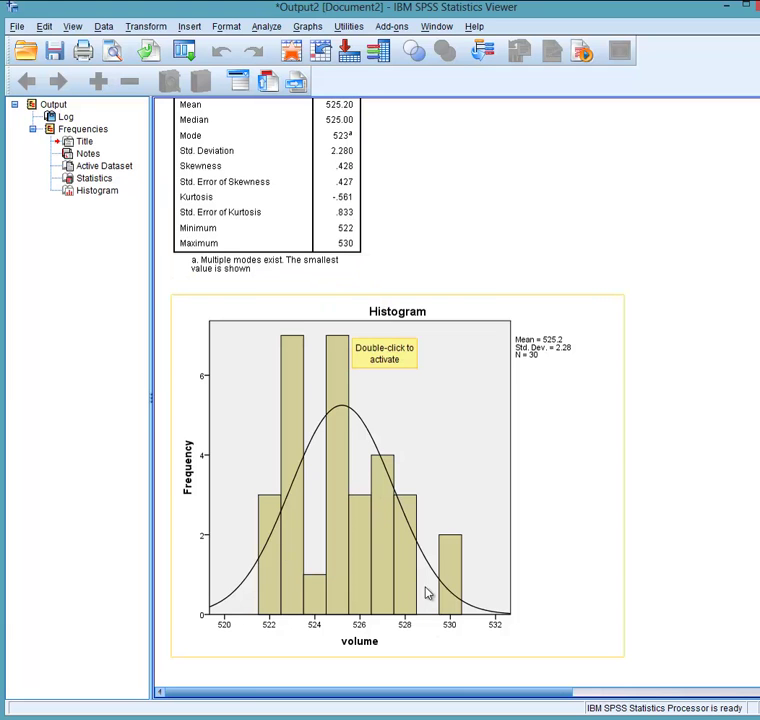
left_click(200, 232)
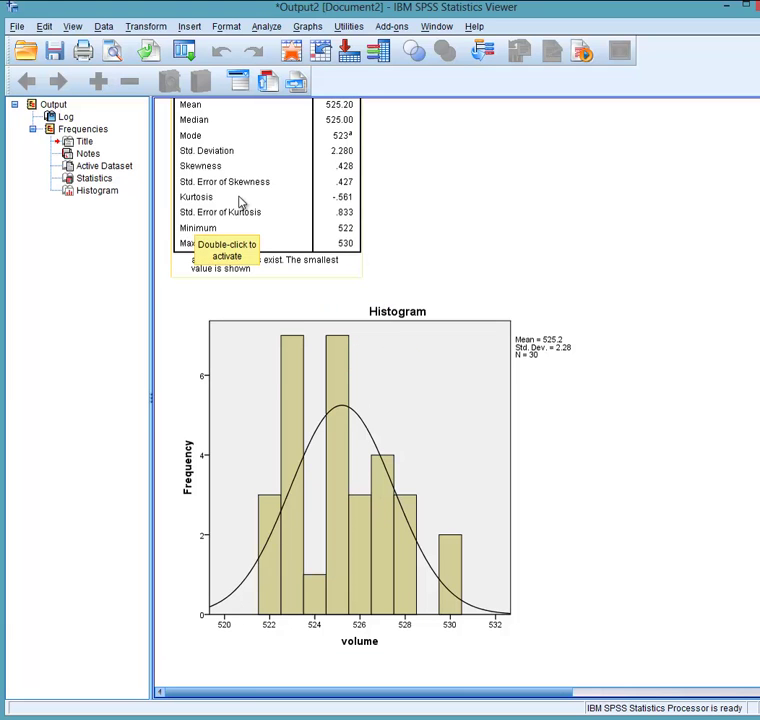
left_click(313, 481)
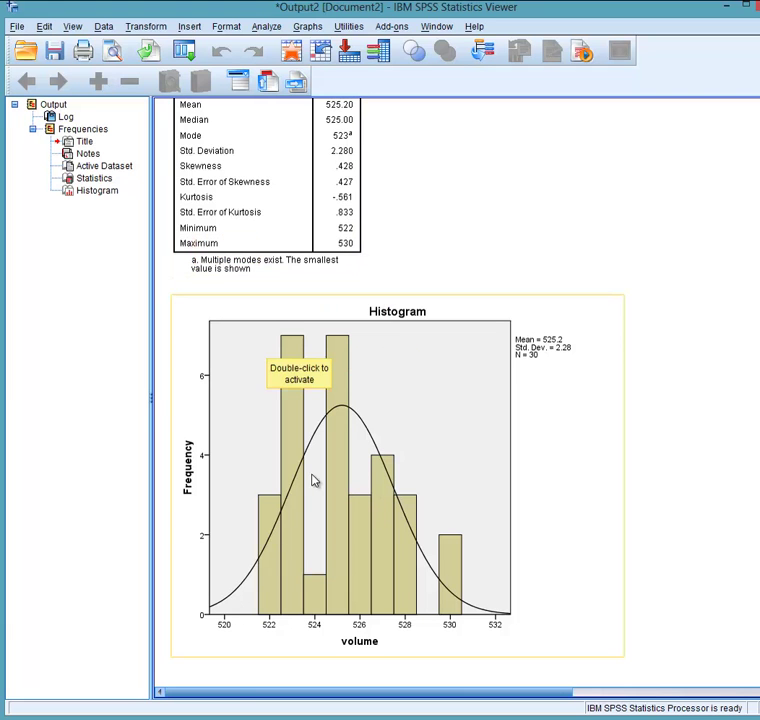
left_click(727, 8)
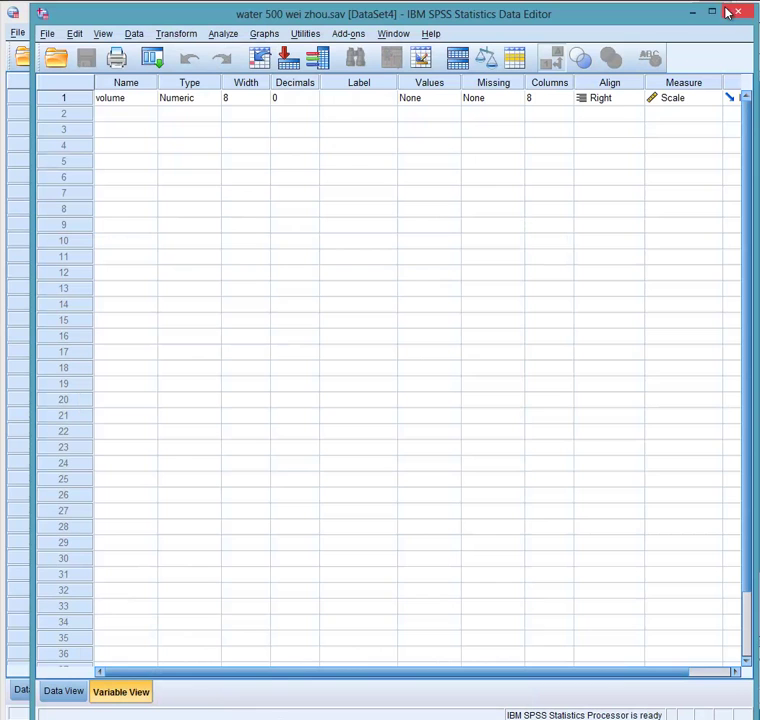
- Hide the water 500 window and bring forward the dataset holding AMOUNT
left_click(692, 12)
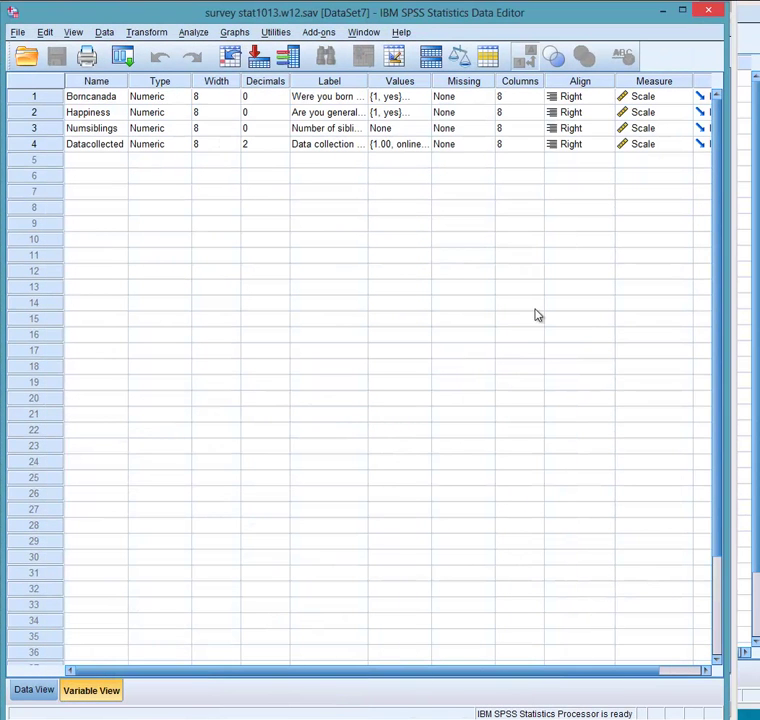
mouse_move(380, 719)
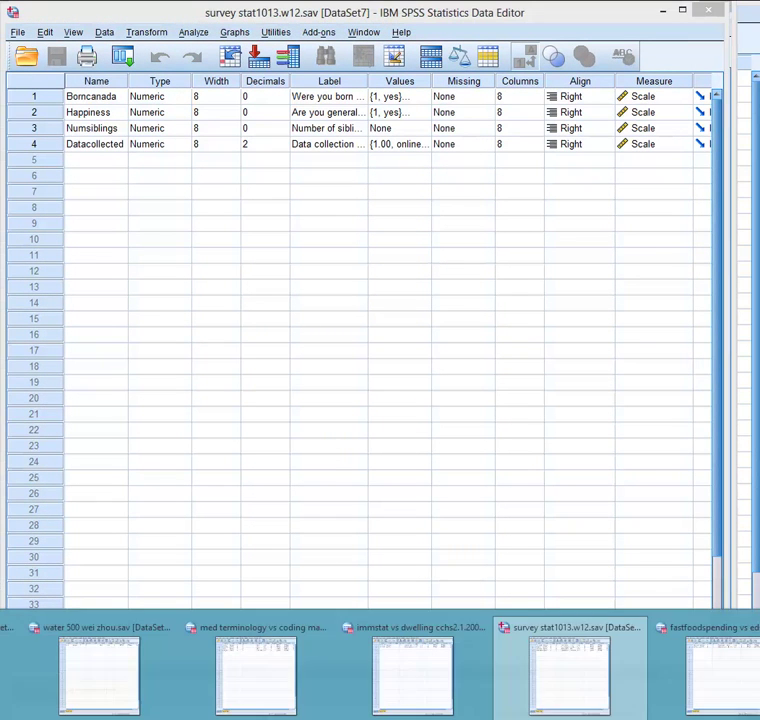
left_click(36, 716)
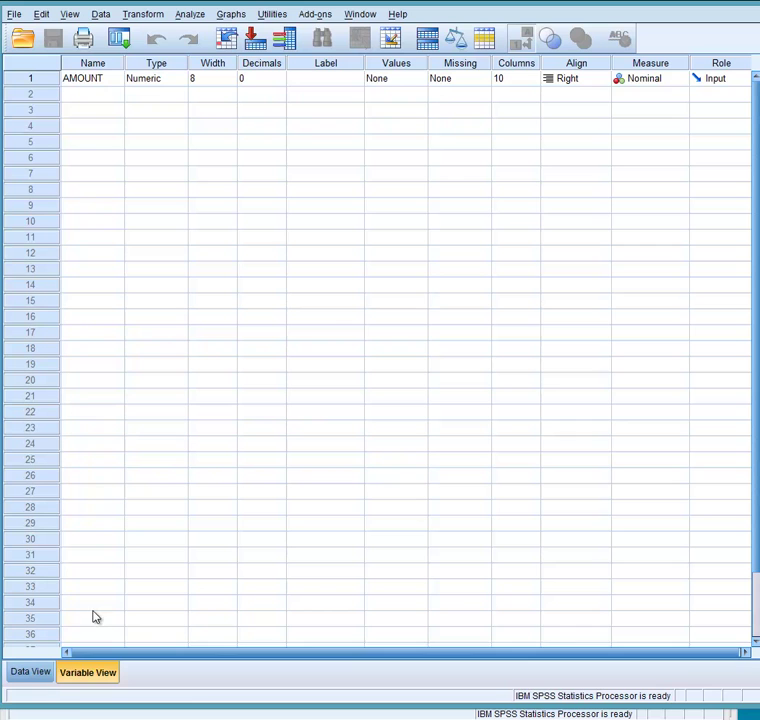
- Browse the 600 AMOUNT cases in Data View, with values ranging 1 to 6
left_click(42, 671)
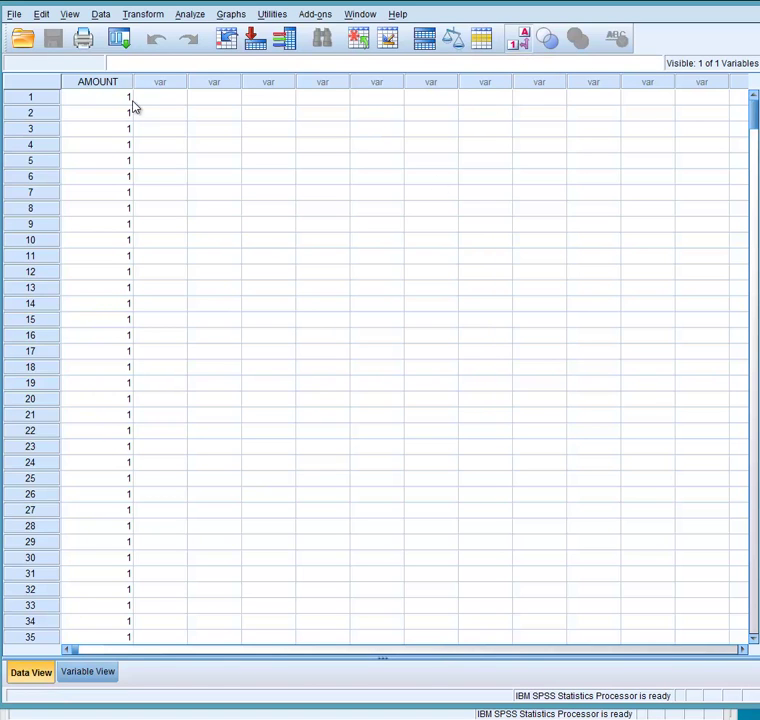
scroll(119, 505, "down", 20)
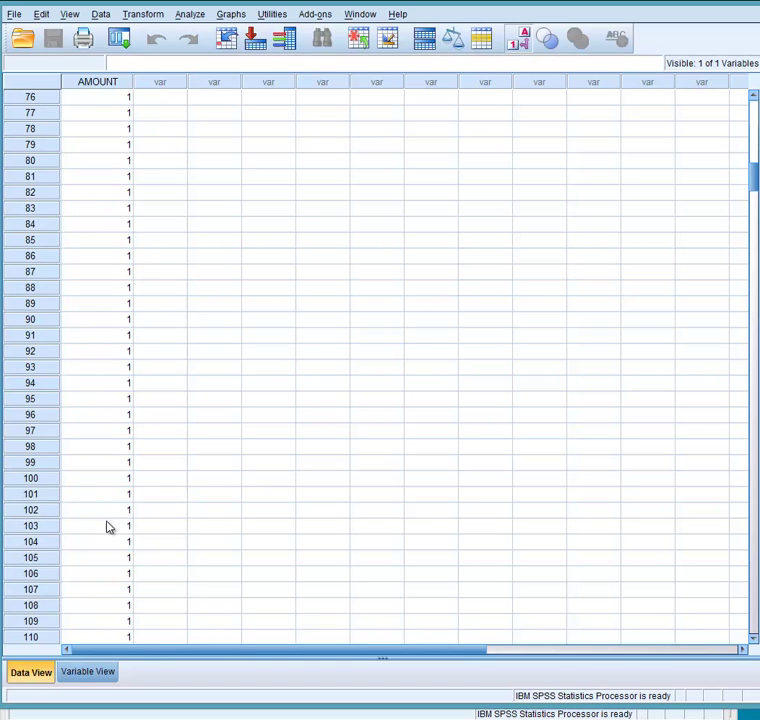
scroll(112, 521, "down", 20)
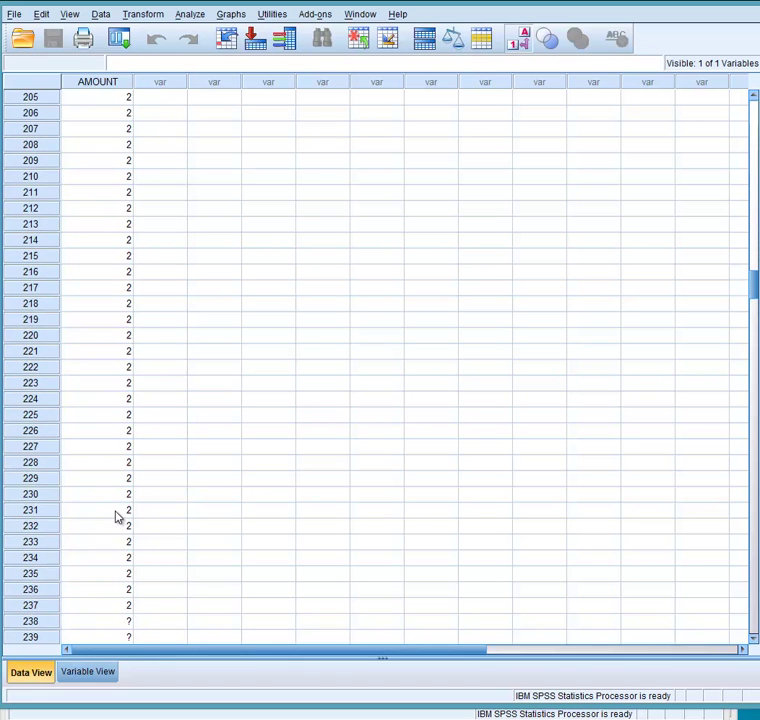
scroll(115, 516, "down", 20)
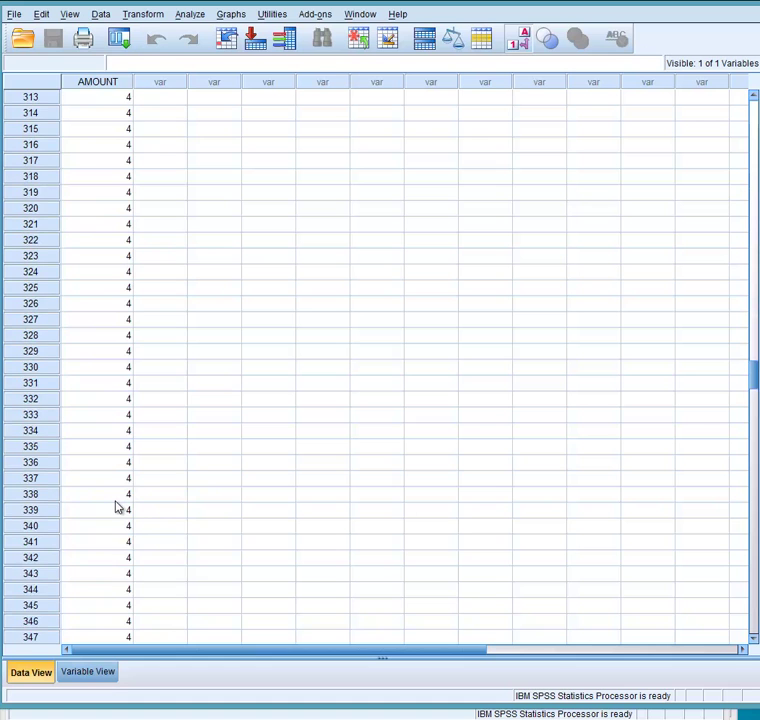
scroll(115, 506, "down", 20)
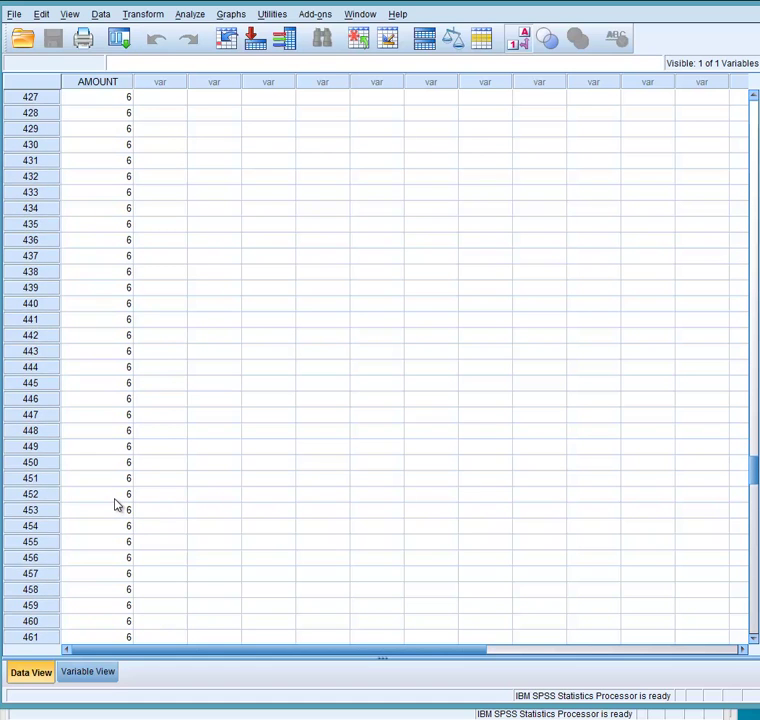
scroll(115, 505, "down", 20)
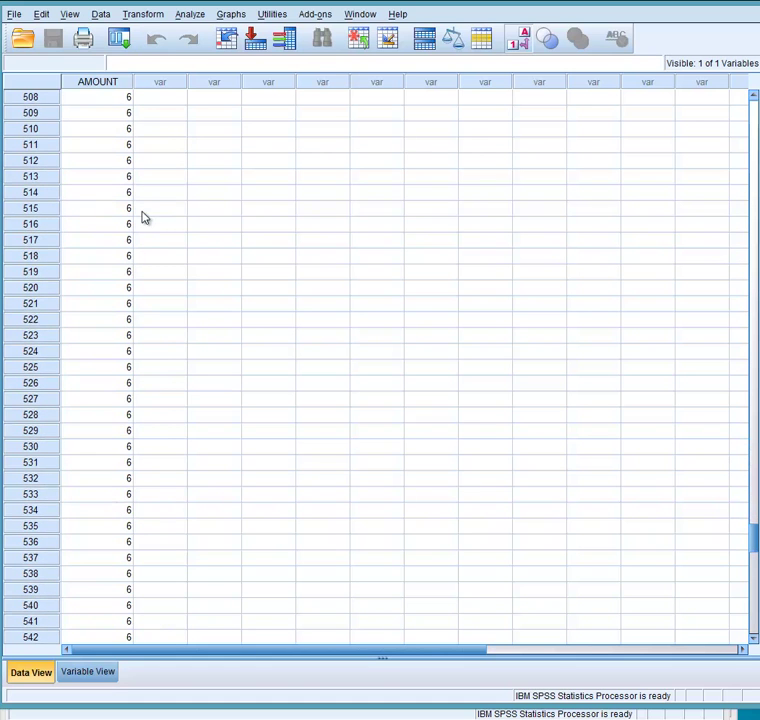
scroll(99, 411, "up", 5)
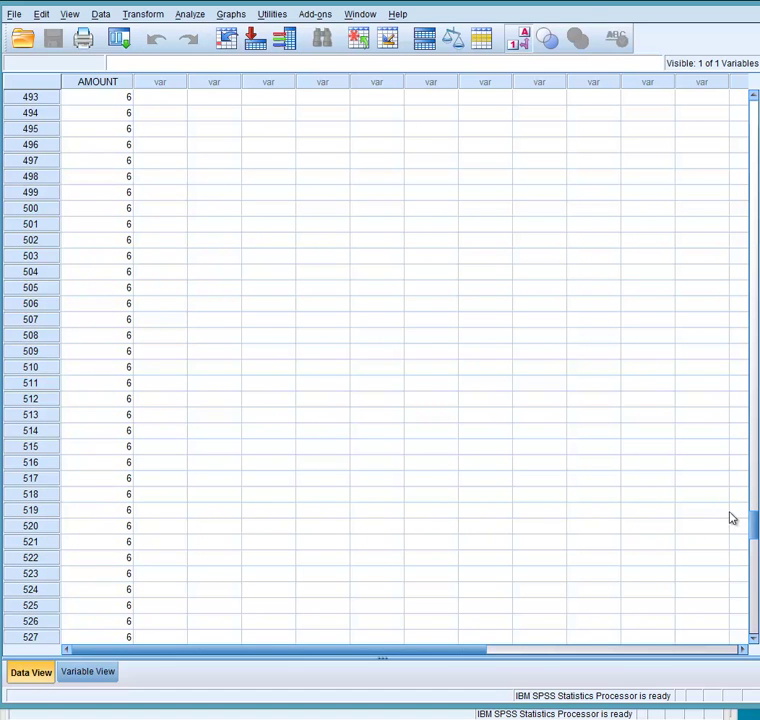
left_click_drag(756, 529, 752, 108)
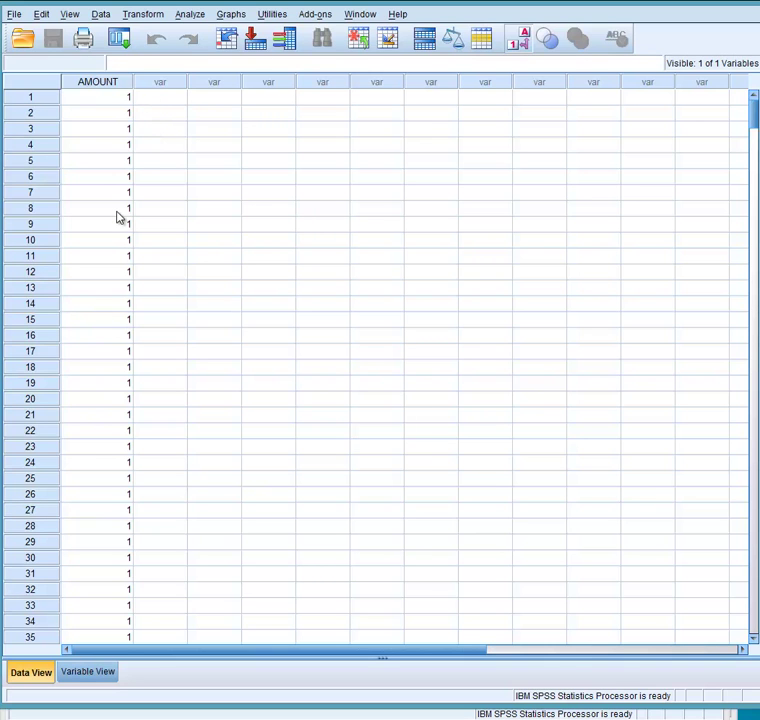
- Configure Frequencies with a percentage pie chart and move AMOUNT into Variable(s)
left_click(188, 15)
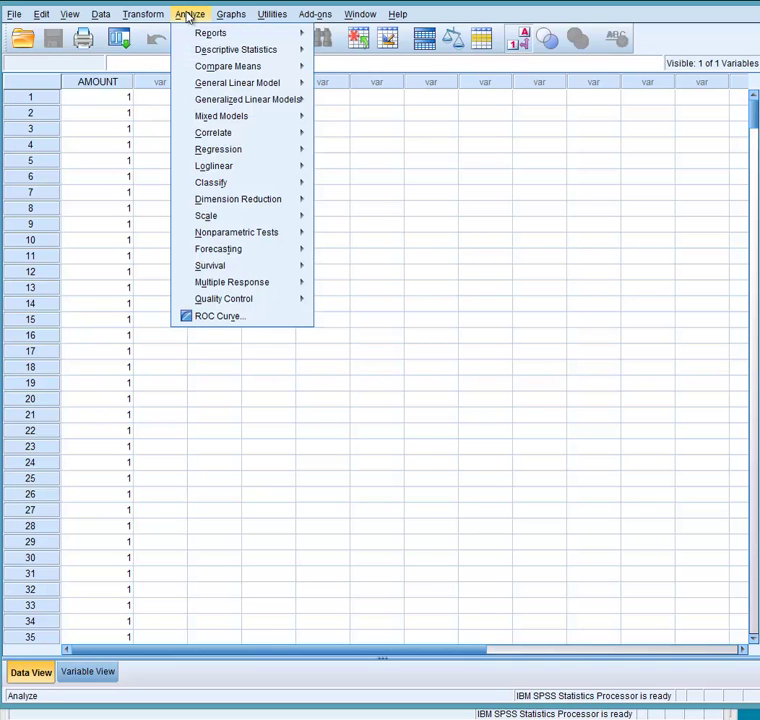
mouse_move(200, 50)
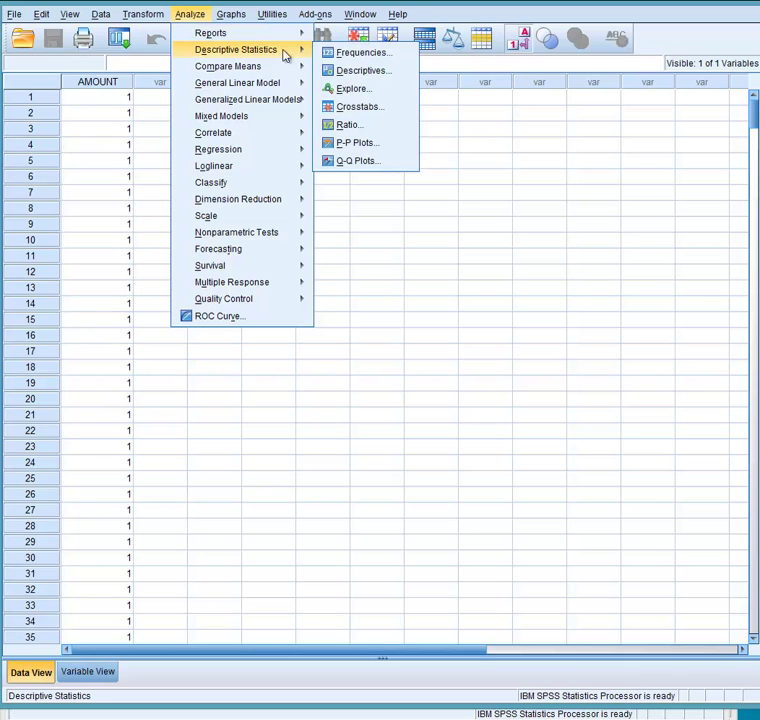
left_click(339, 54)
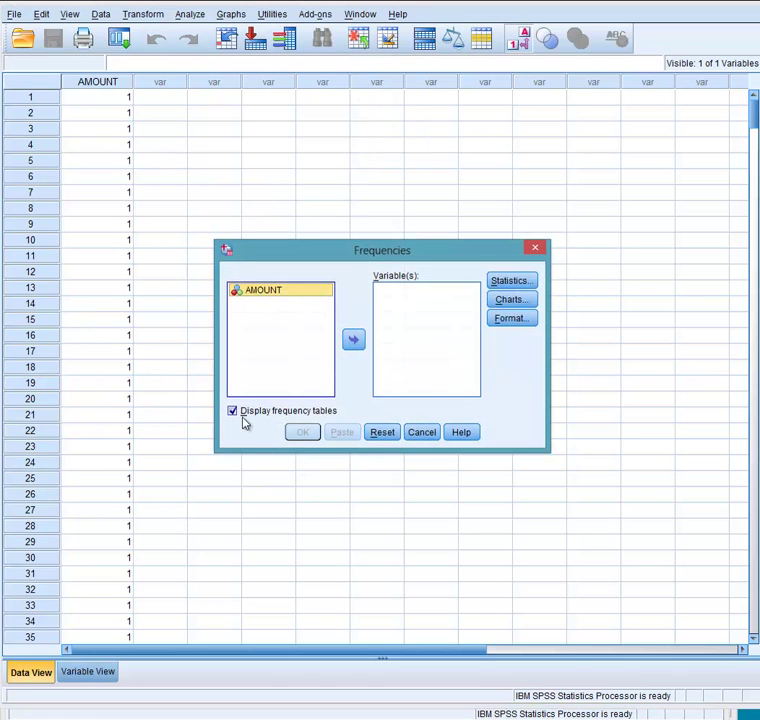
left_click(519, 303)
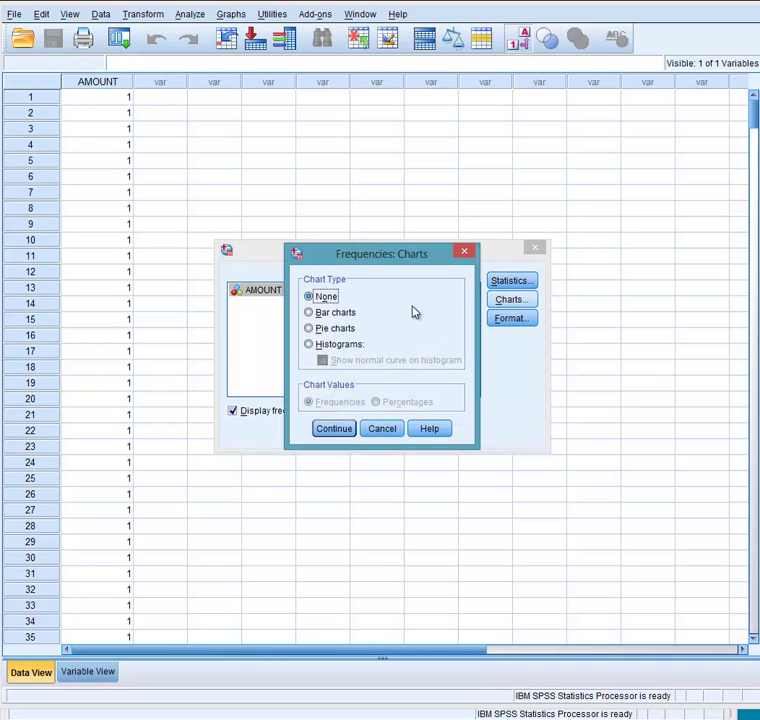
left_click(310, 329)
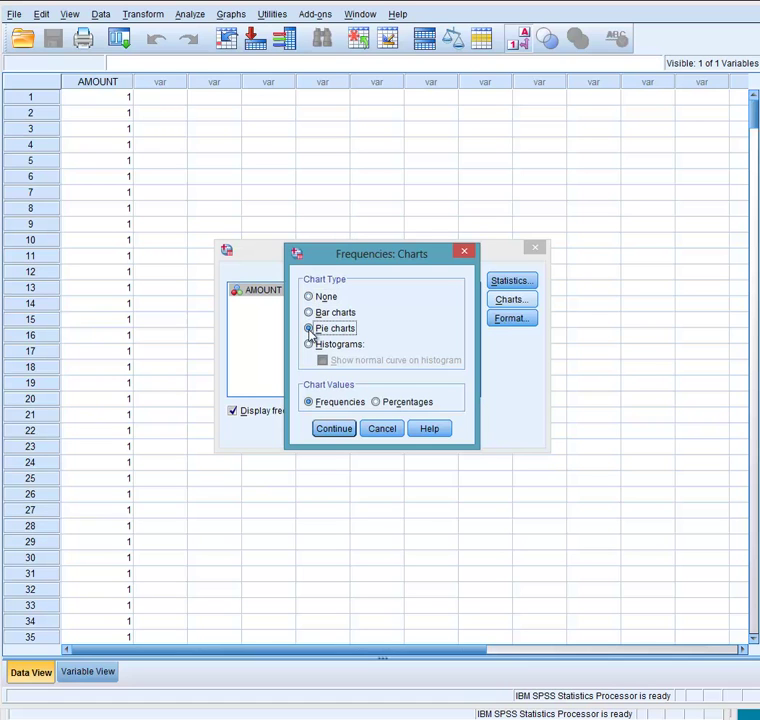
left_click(376, 402)
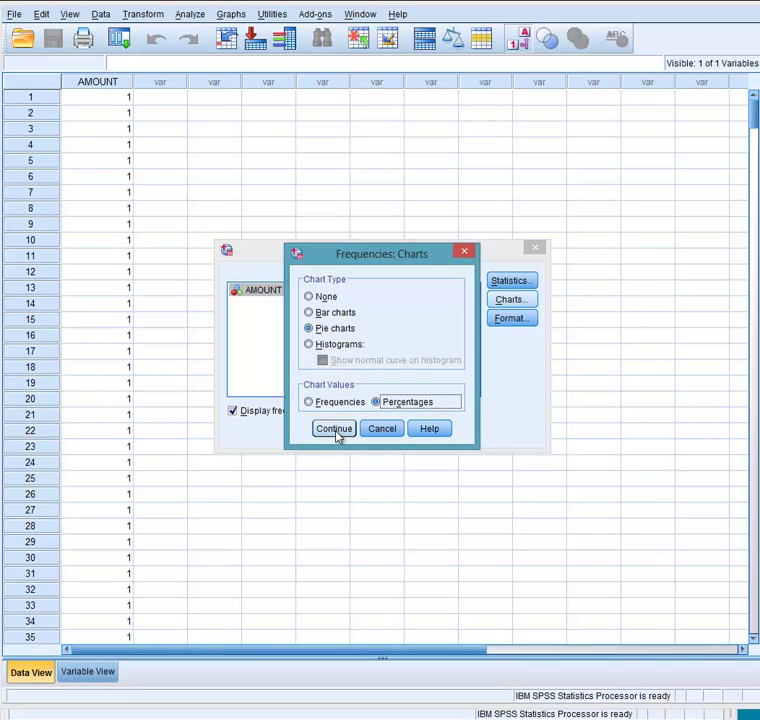
left_click(335, 429)
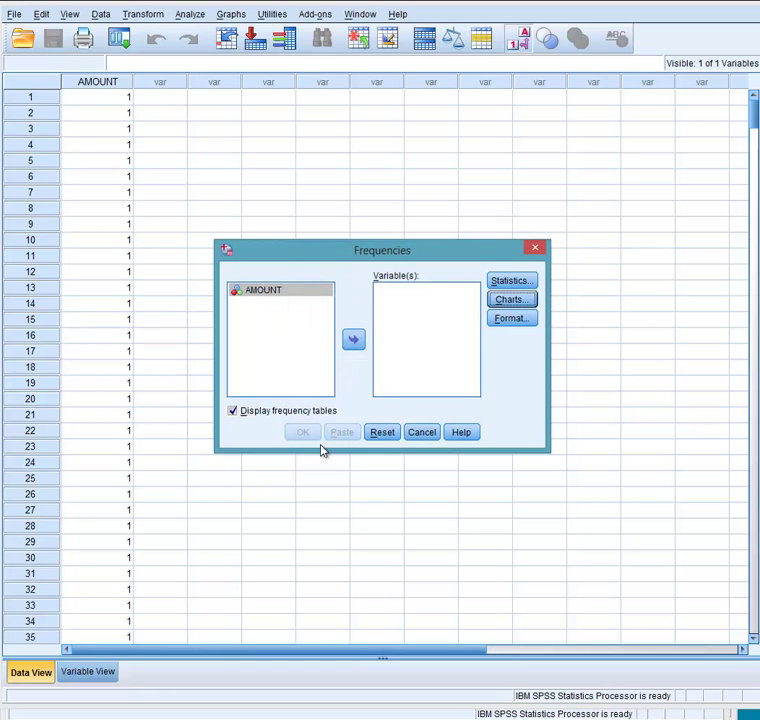
left_click(359, 344)
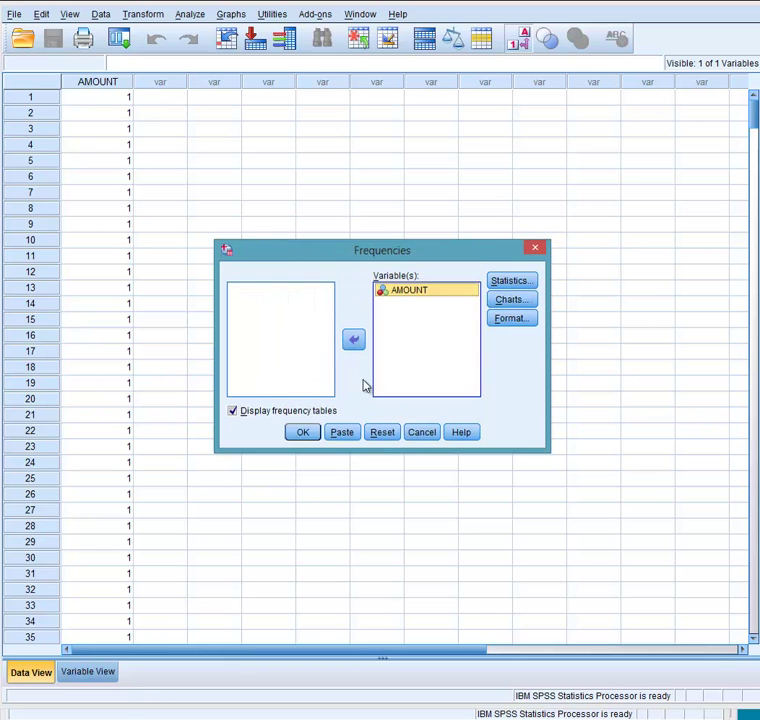
- Run the AMOUNT frequencies and bring up the output viewer with the results
left_click(305, 433)
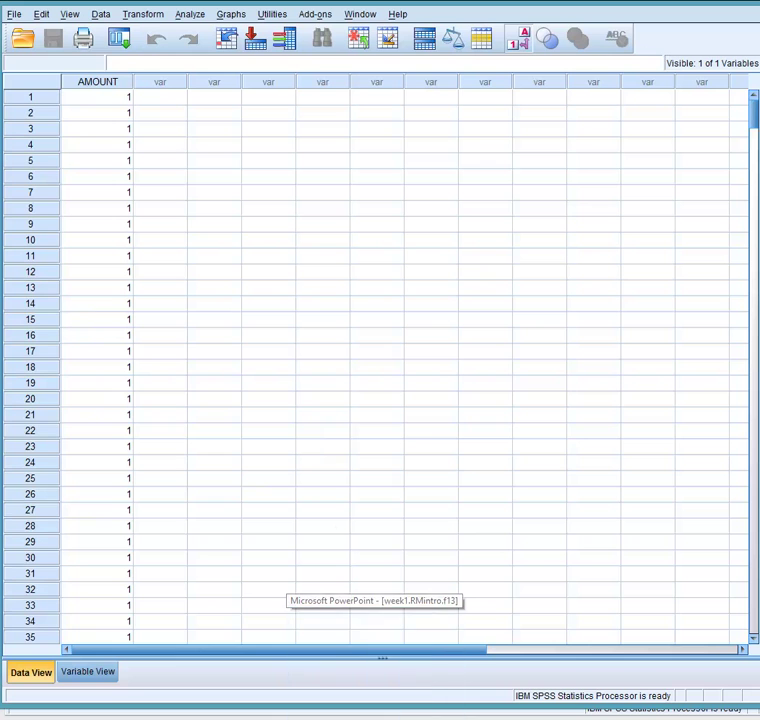
mouse_move(380, 719)
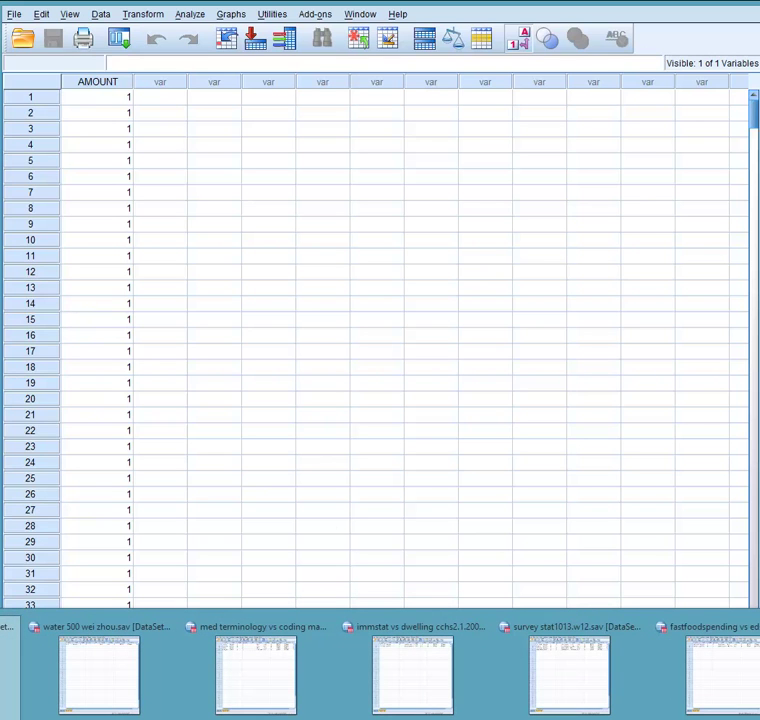
left_click(726, 662)
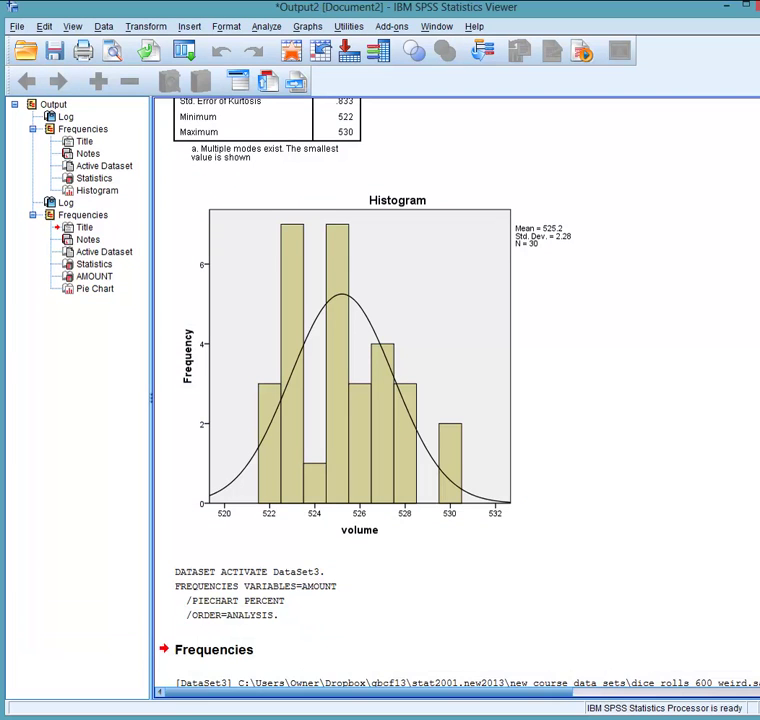
left_click(519, 479)
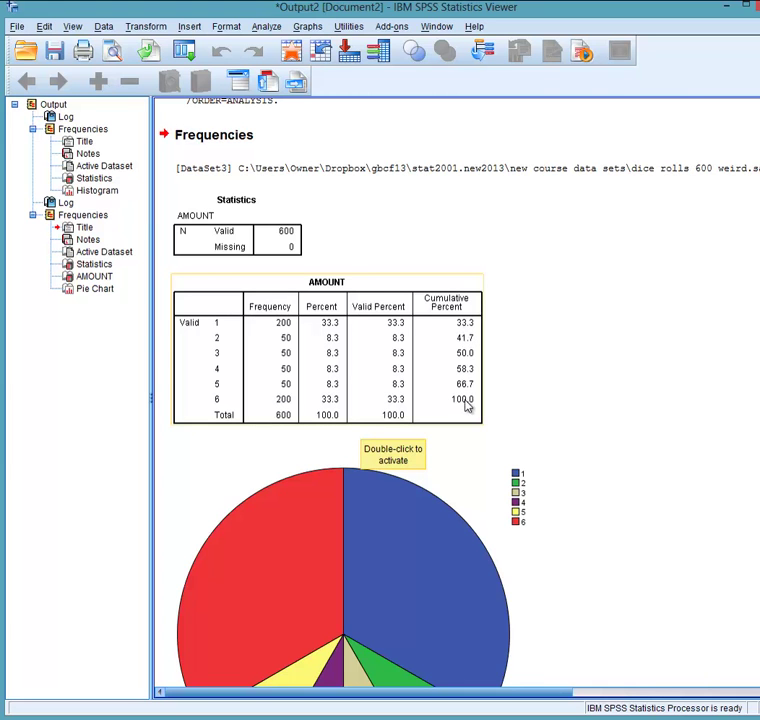
- Scroll down to the AMOUNT percentage pie chart, then minimize the viewer
scroll(460, 458, "down", 1)
scroll(464, 460, "down", 1)
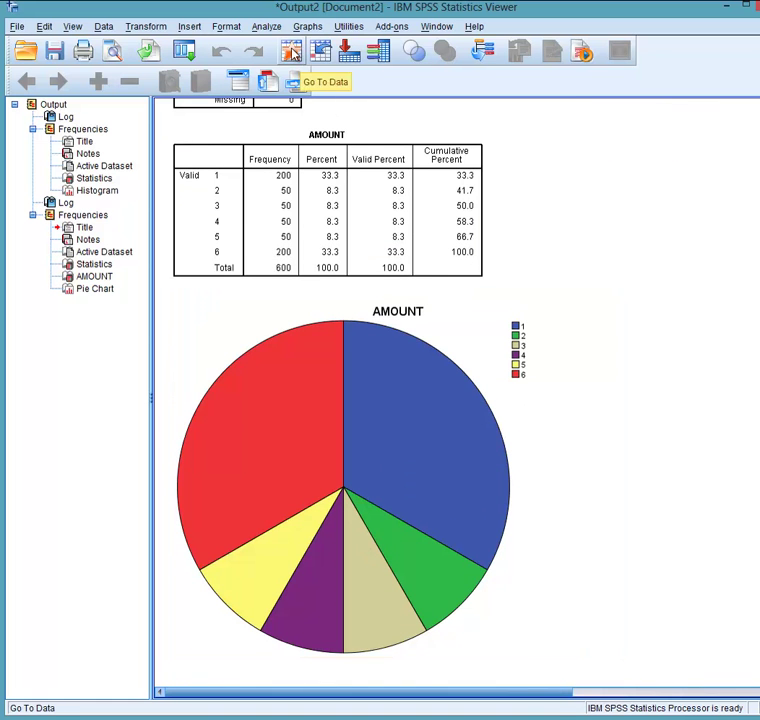
left_click(727, 8)
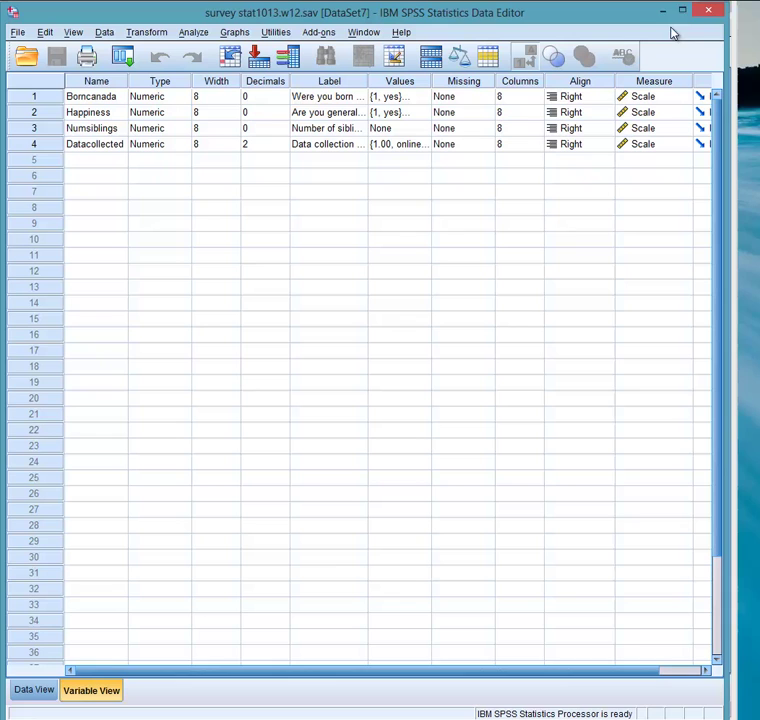
- Bring the med terminology vs coding marks dataset forward and show the Analyze > Correlate submenu
mouse_move(400, 715)
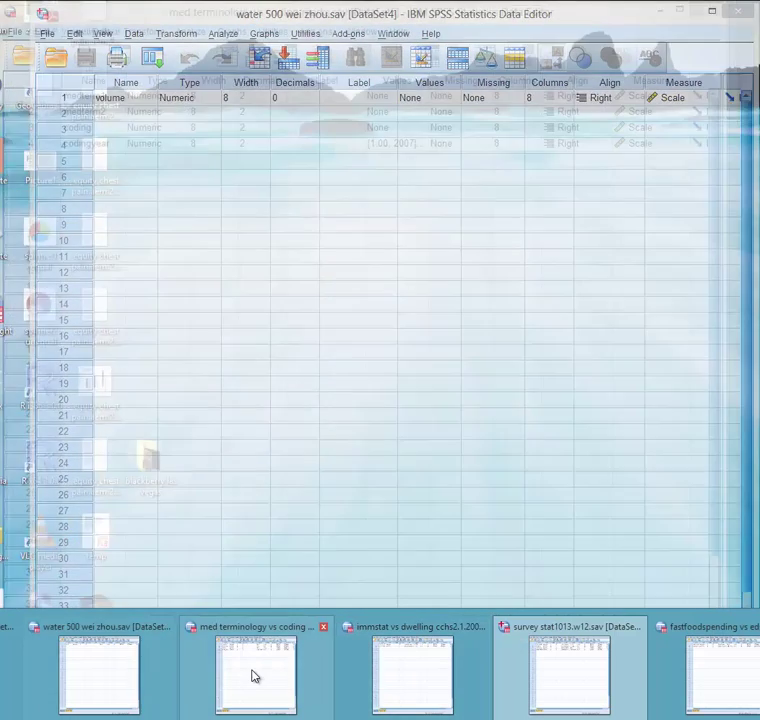
left_click(251, 674)
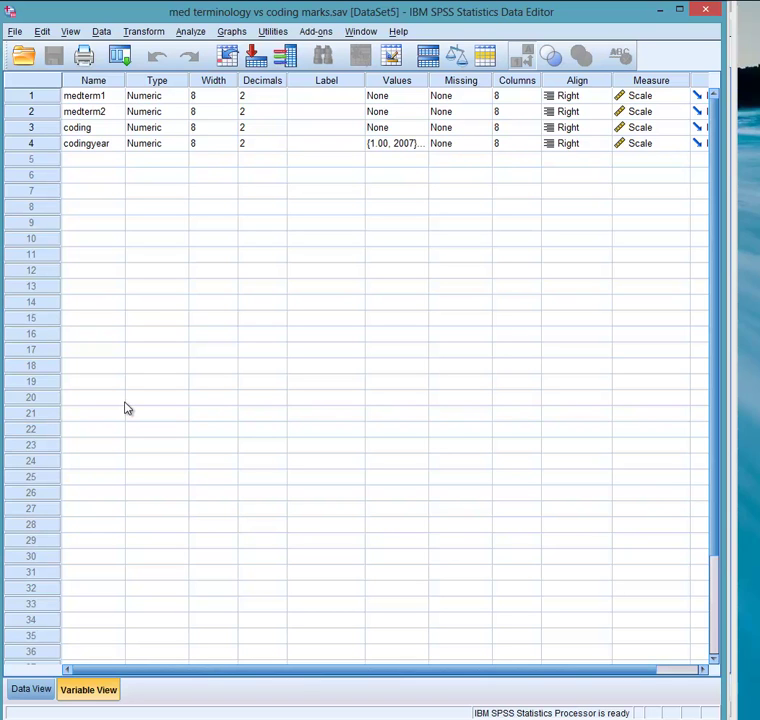
left_click(194, 33)
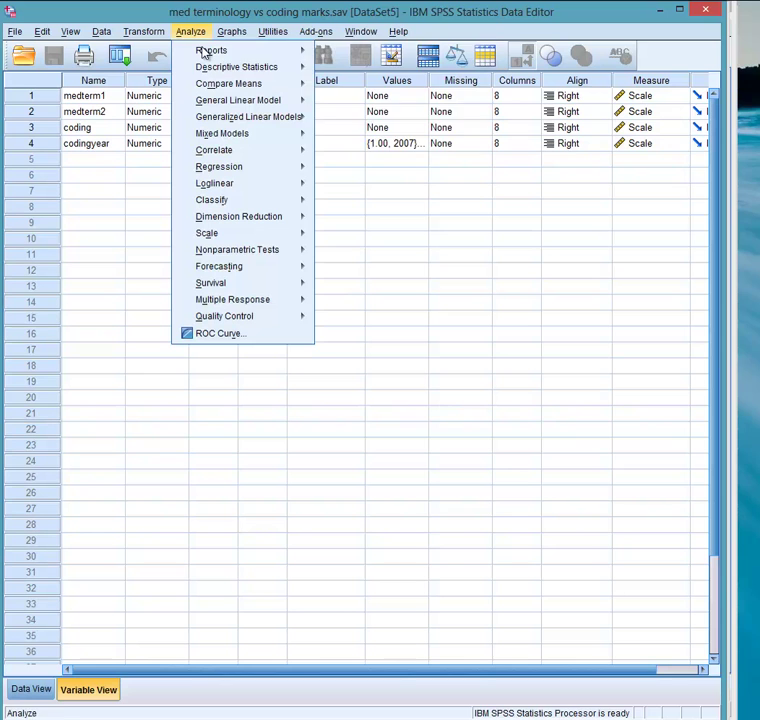
mouse_move(208, 88)
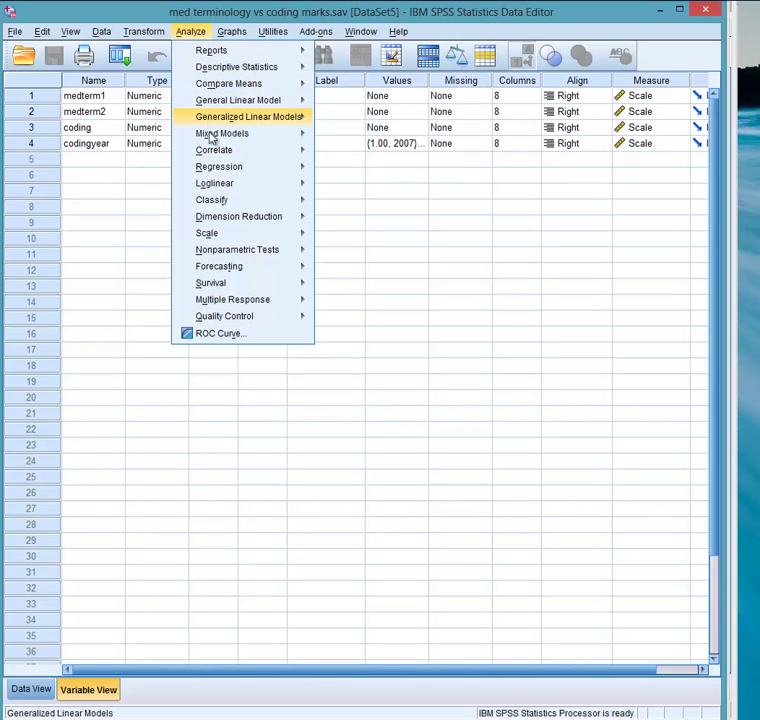
mouse_move(212, 149)
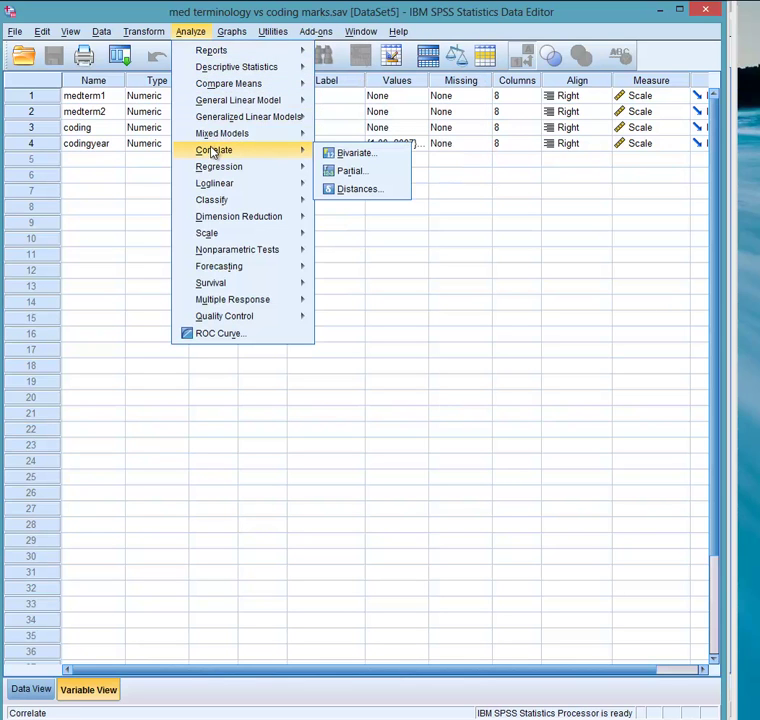
- Run a bivariate Pearson correlation of medterm2 and coding (r = .705, N = 87)
left_click(337, 158)
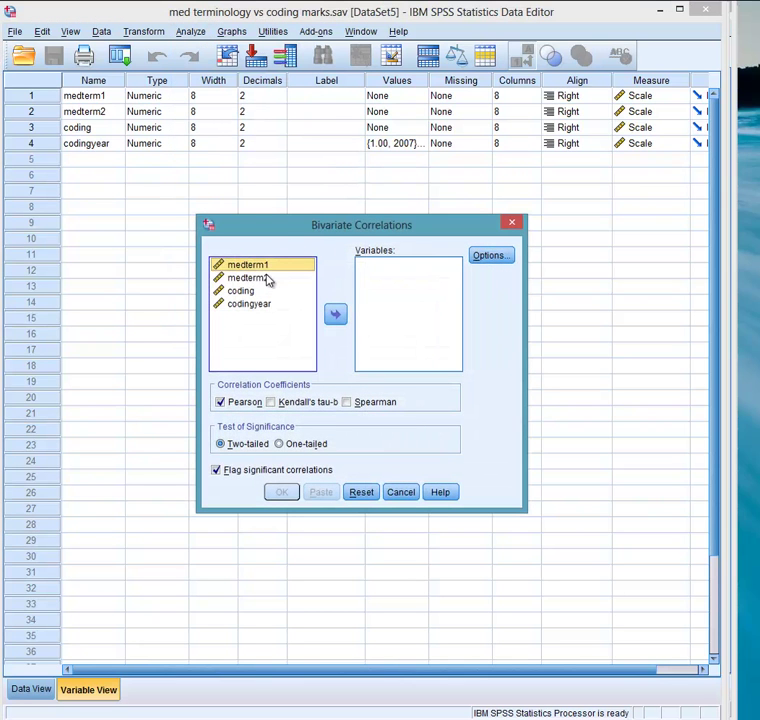
left_click(264, 279)
left_click(336, 315)
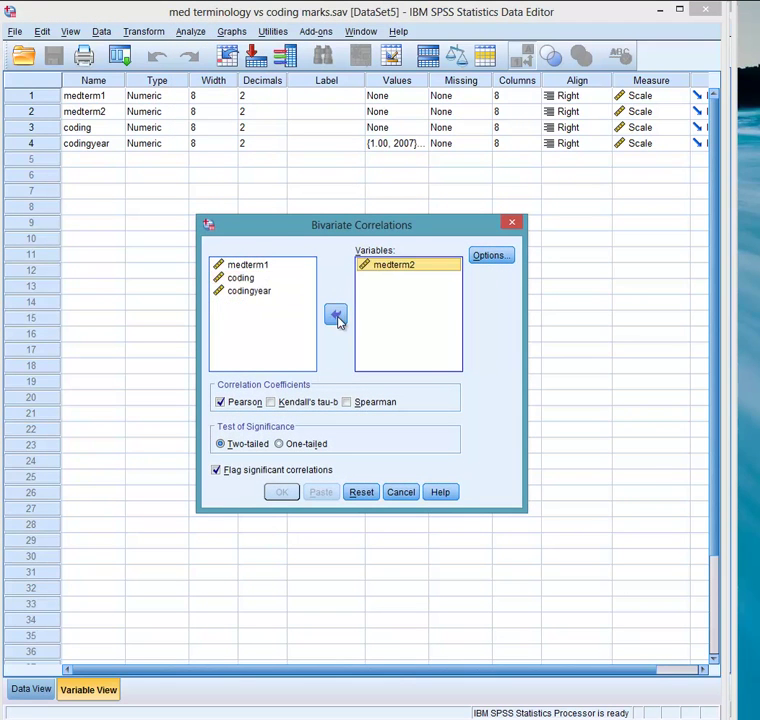
left_click(245, 278)
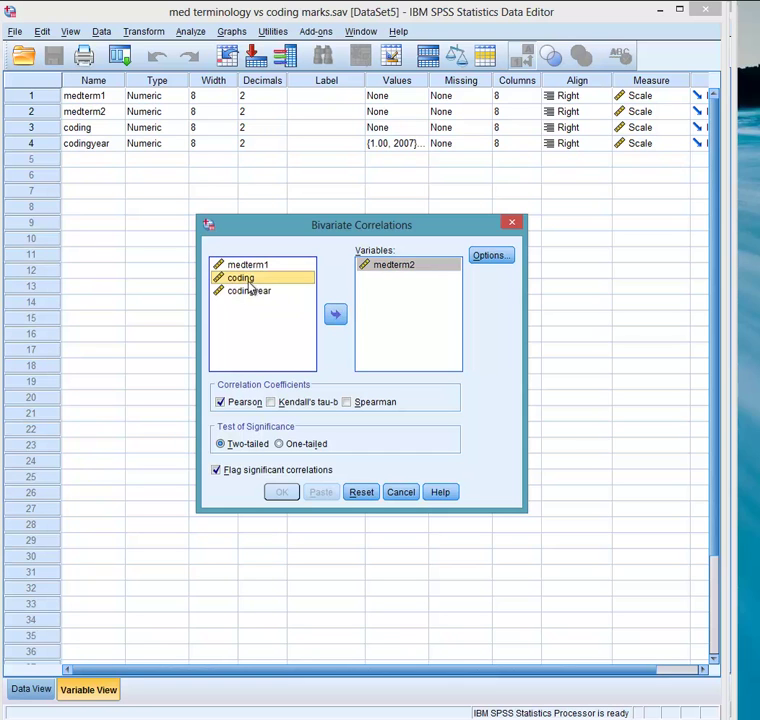
left_click(342, 318)
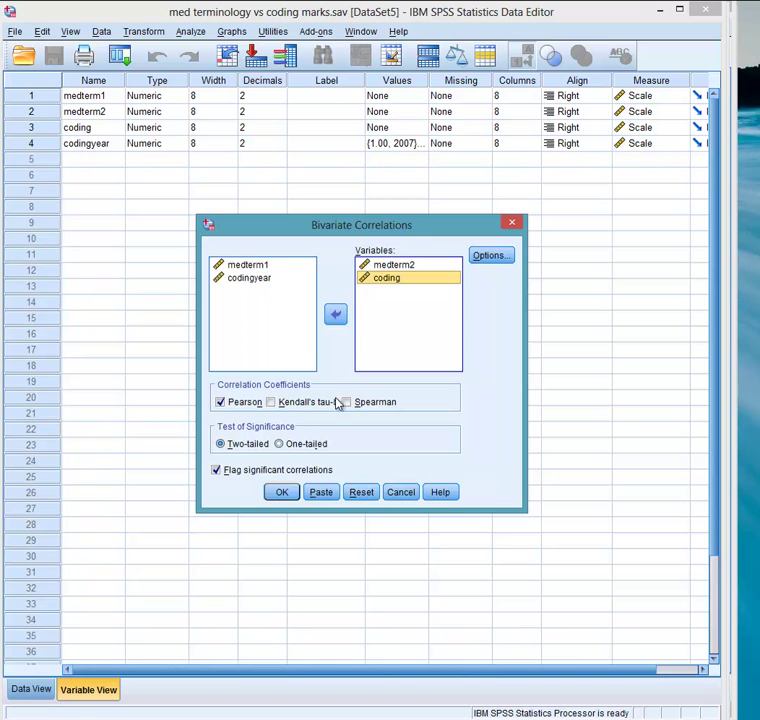
left_click(282, 493)
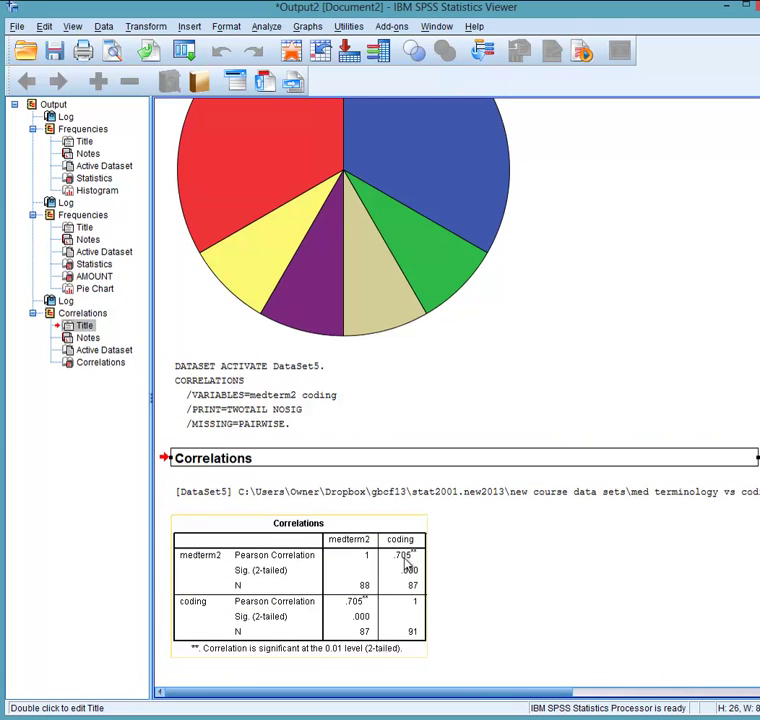
- Draw a simple scatterplot with medterm2 on the X axis and coding on the Y axis
left_click(308, 26)
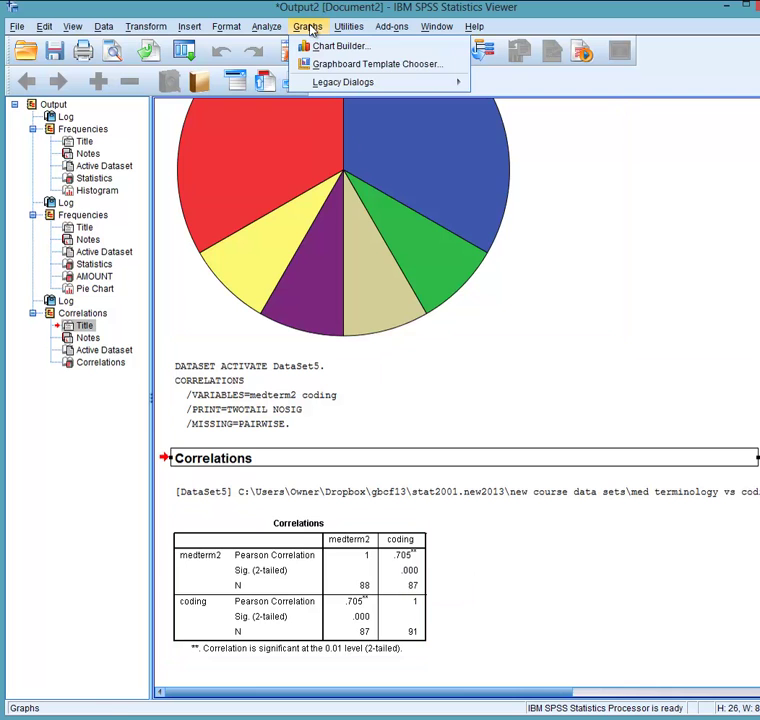
mouse_move(317, 88)
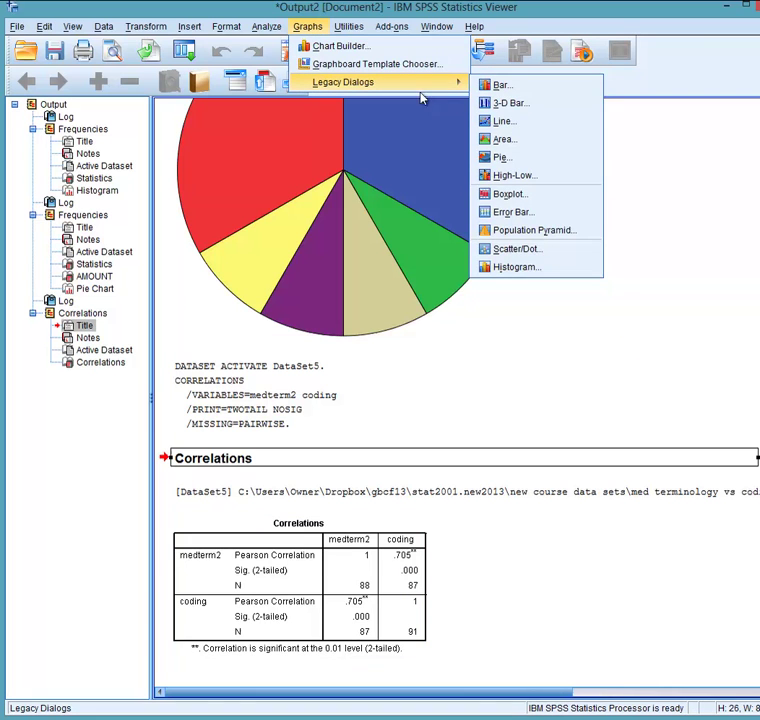
left_click(517, 250)
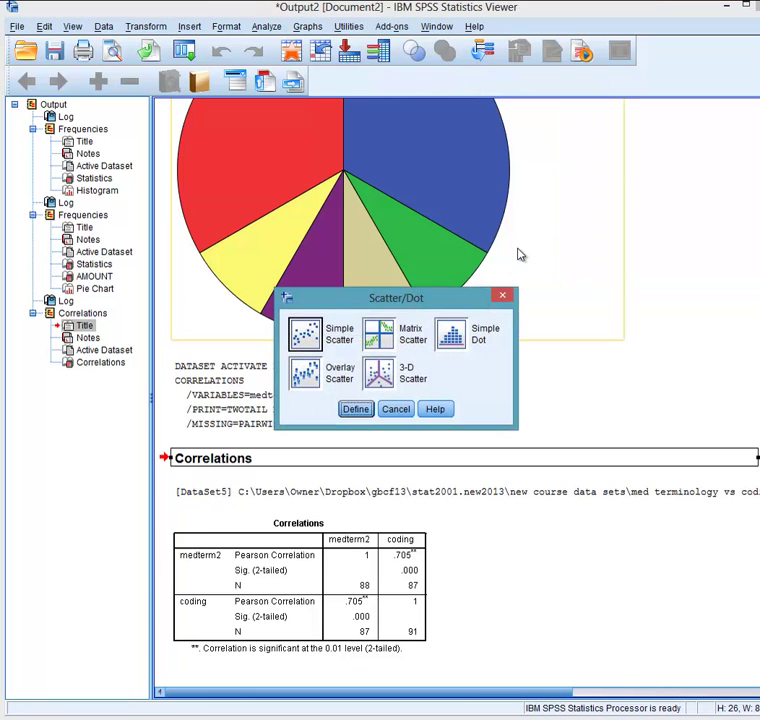
left_click(355, 410)
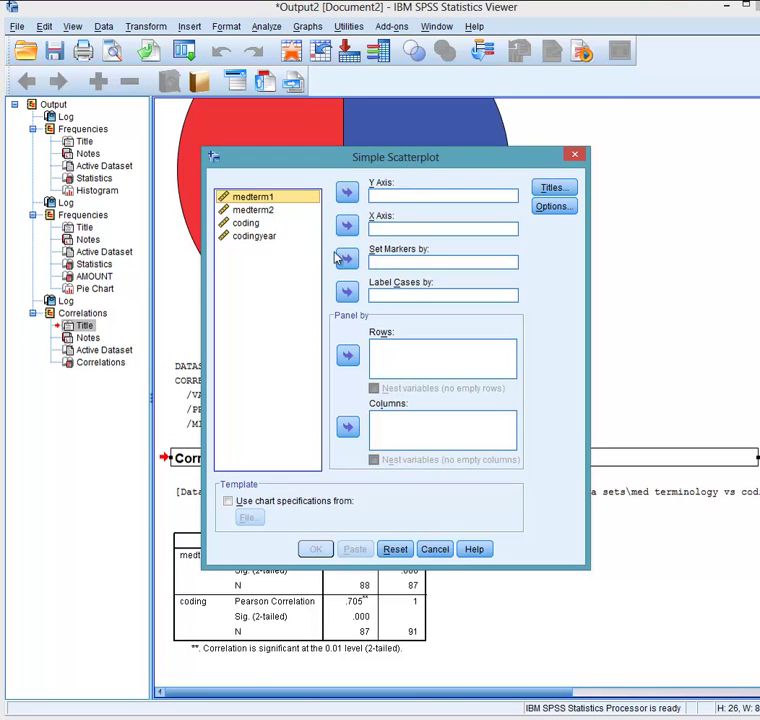
left_click(280, 210)
left_click(347, 225)
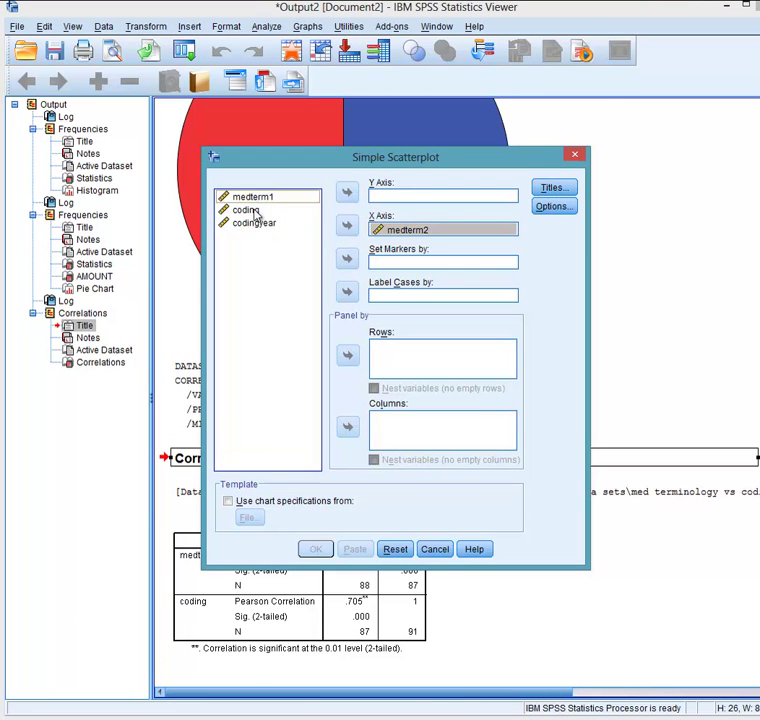
left_click(252, 211)
left_click(347, 193)
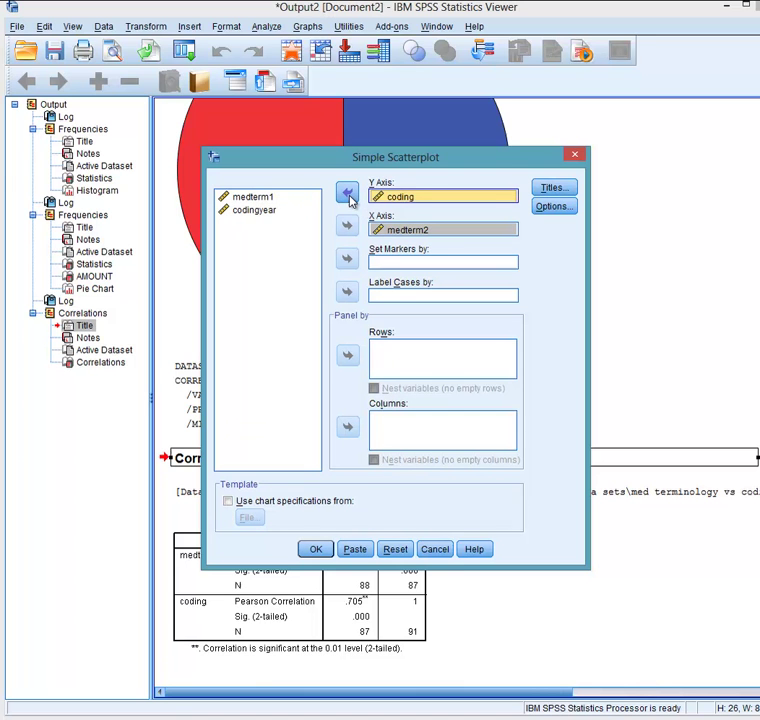
left_click(324, 553)
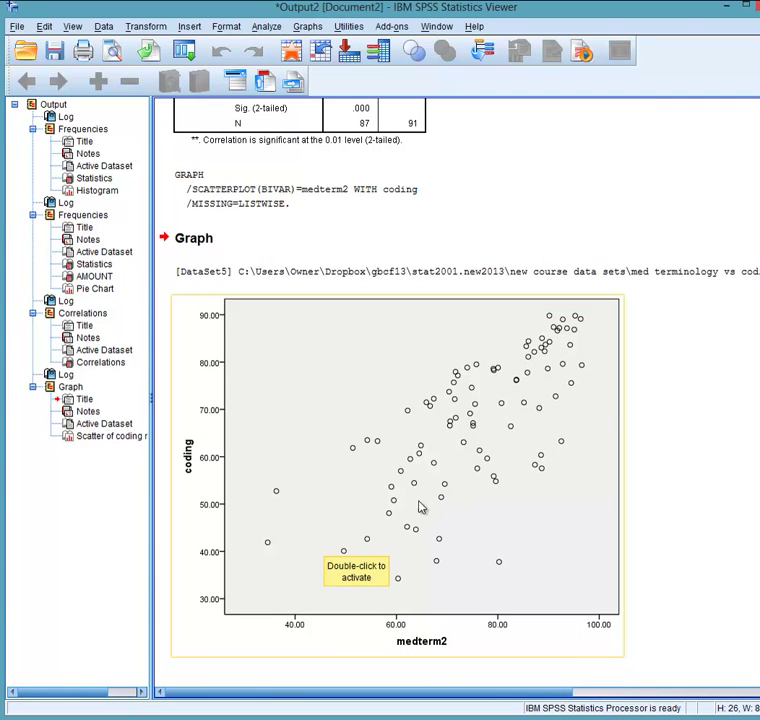
- Add a Total linear fit line to the scatterplot in the Chart Editor (R² Linear = 0.498)
left_click(465, 450)
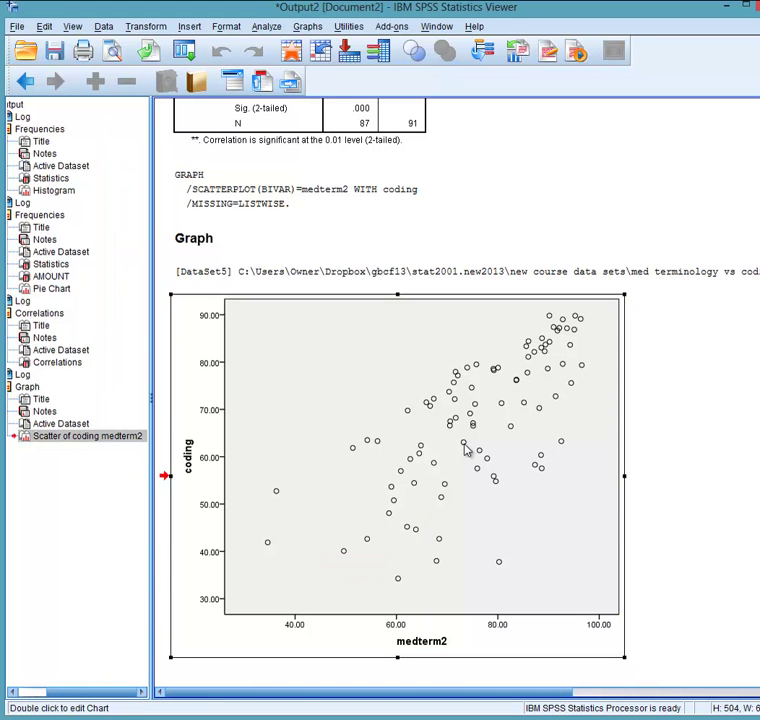
double_click(465, 450)
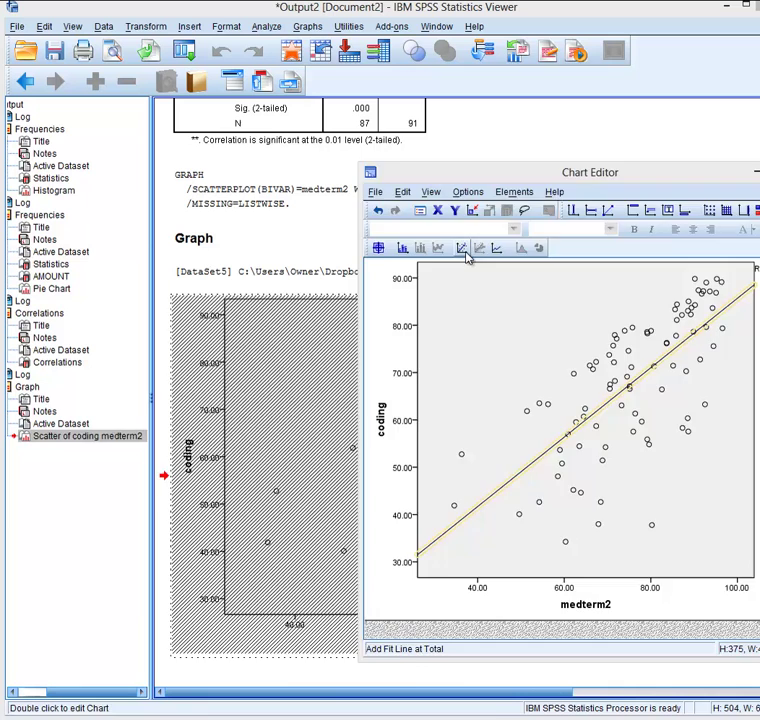
key("alt+F4")
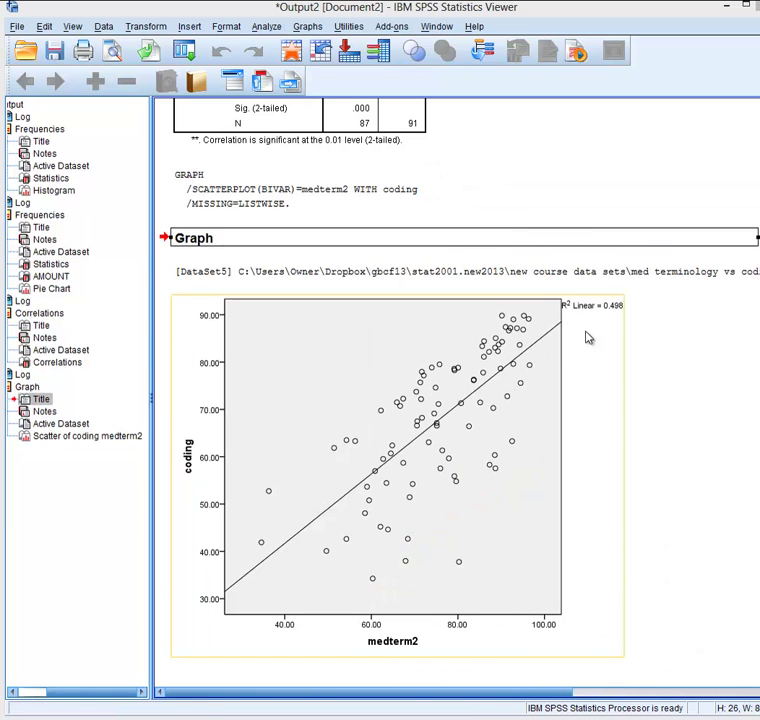
- Scroll back through the output to review the Correlations table
left_click(436, 141)
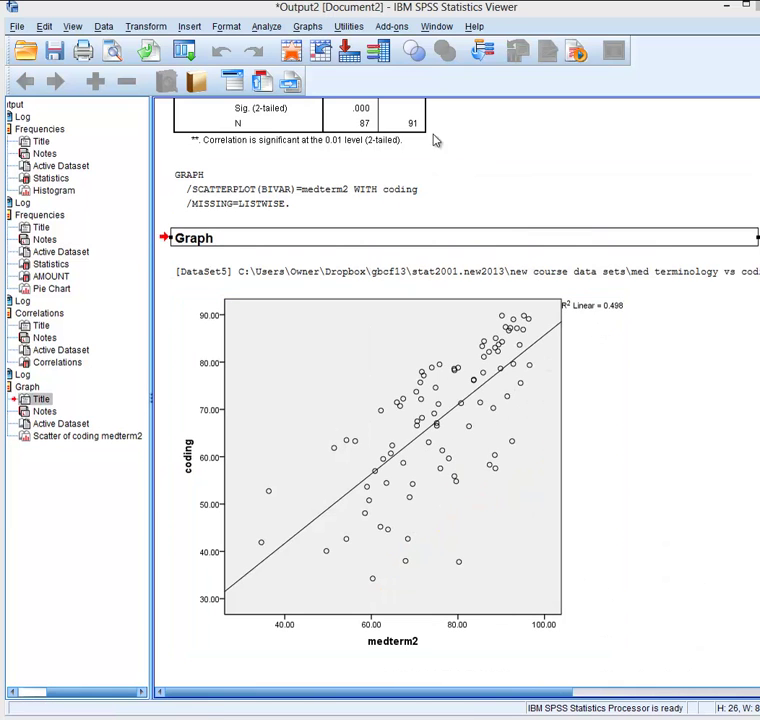
scroll(470, 160, "up", 3)
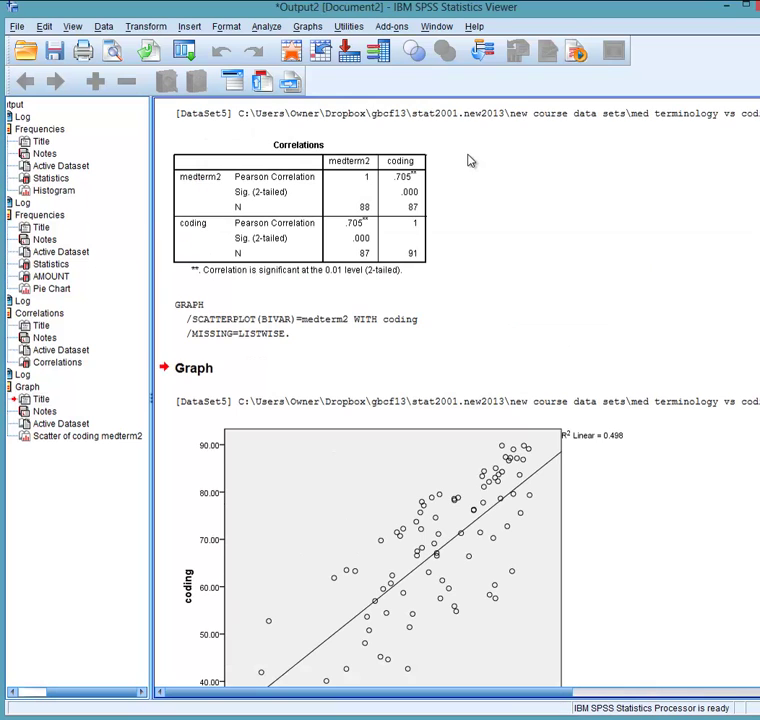
left_click(432, 174)
scroll(490, 580, "down", 2)
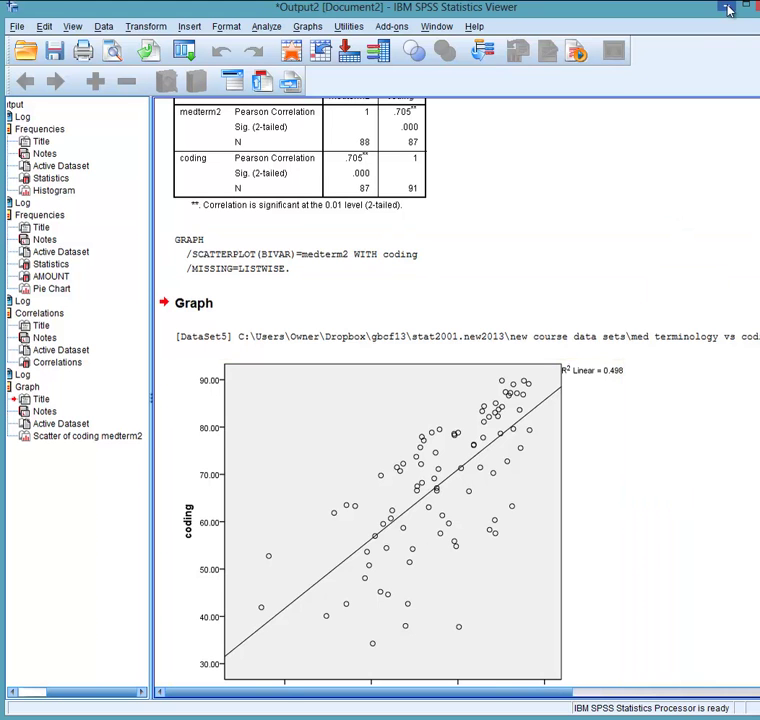
- Bring the immstat vs dwelling cchs2.1.2000.sav dataset to the front and go to Analyze > Descriptive Statistics
key("alt+Tab")
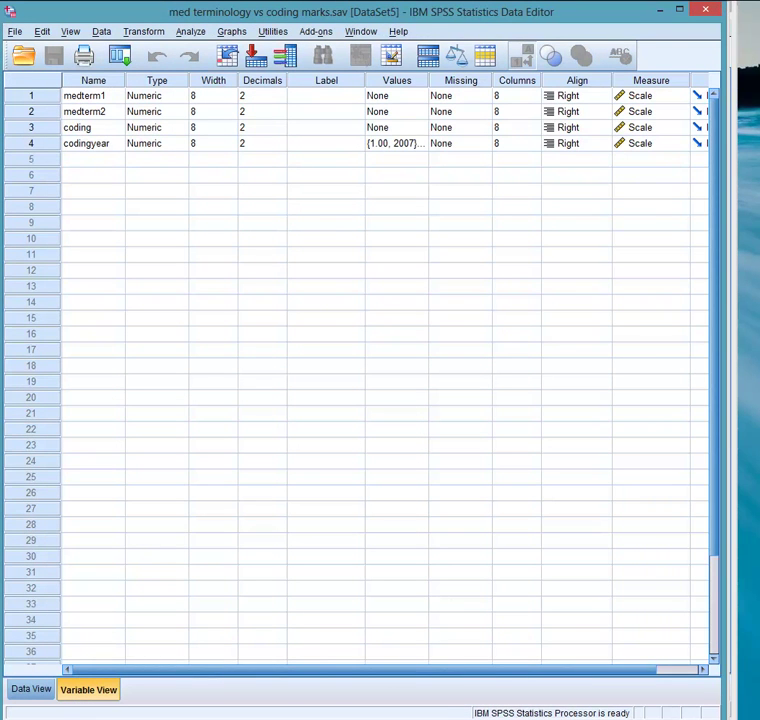
mouse_move(380, 719)
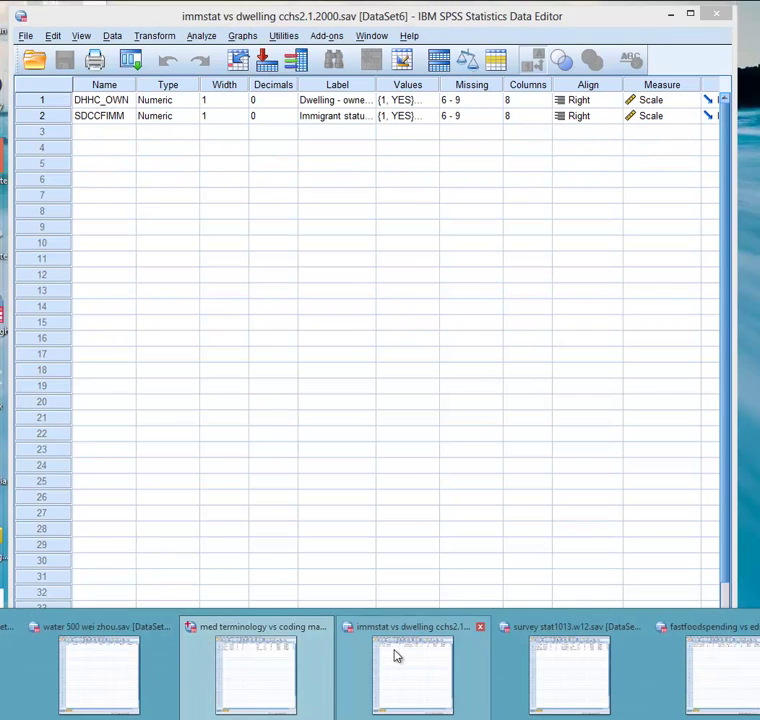
left_click(395, 656)
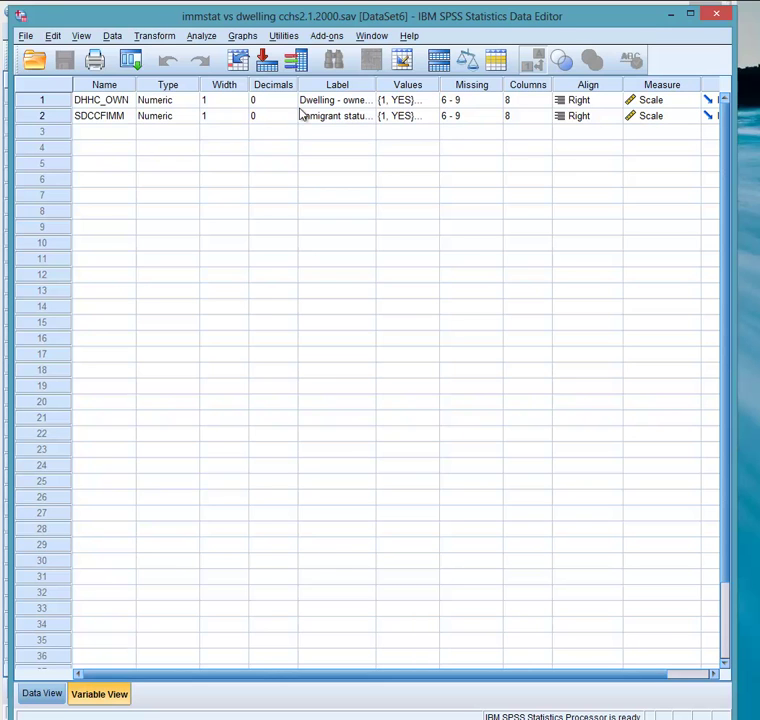
left_click(202, 37)
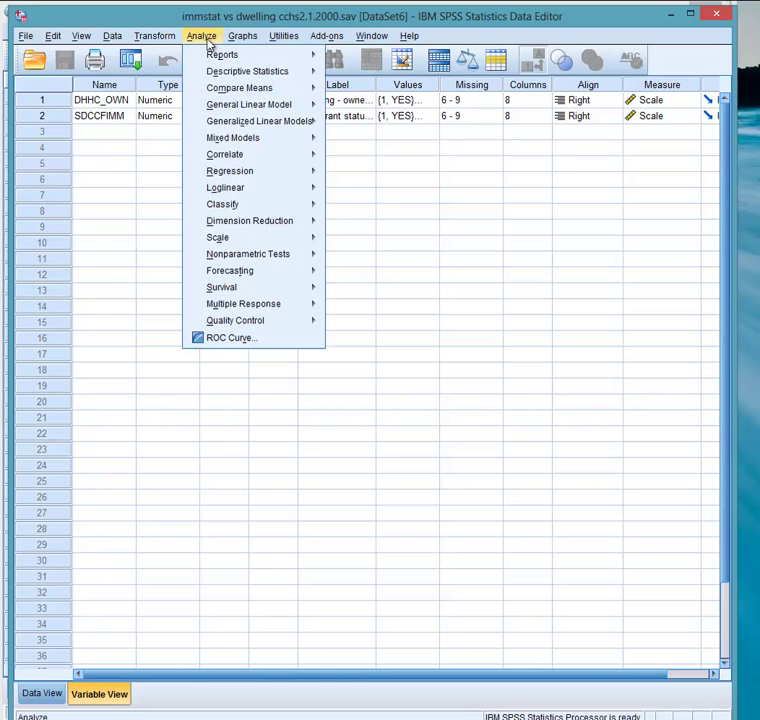
mouse_move(213, 75)
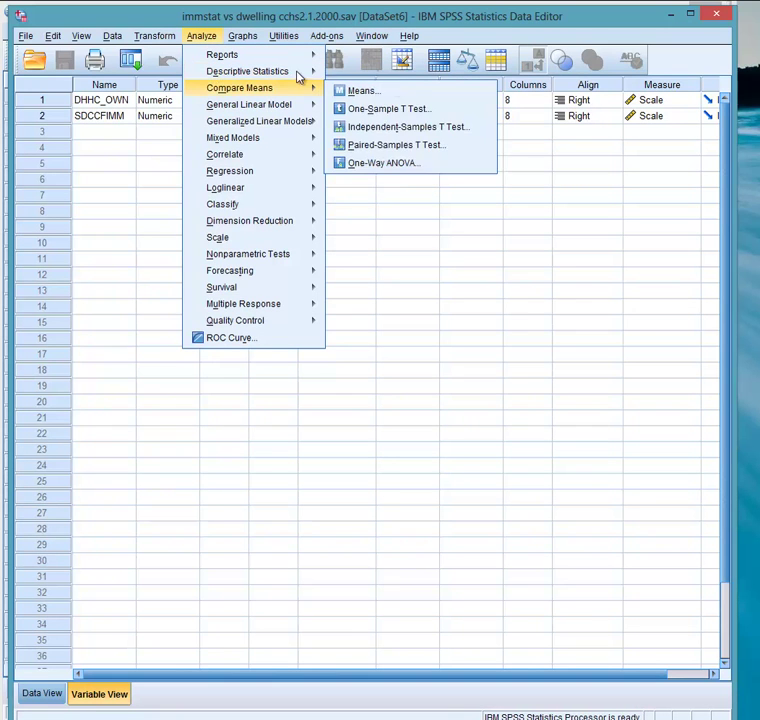
- Set up Crosstabs with Immigrant status as the row and dwelling ownership as the column variable
left_click(382, 129)
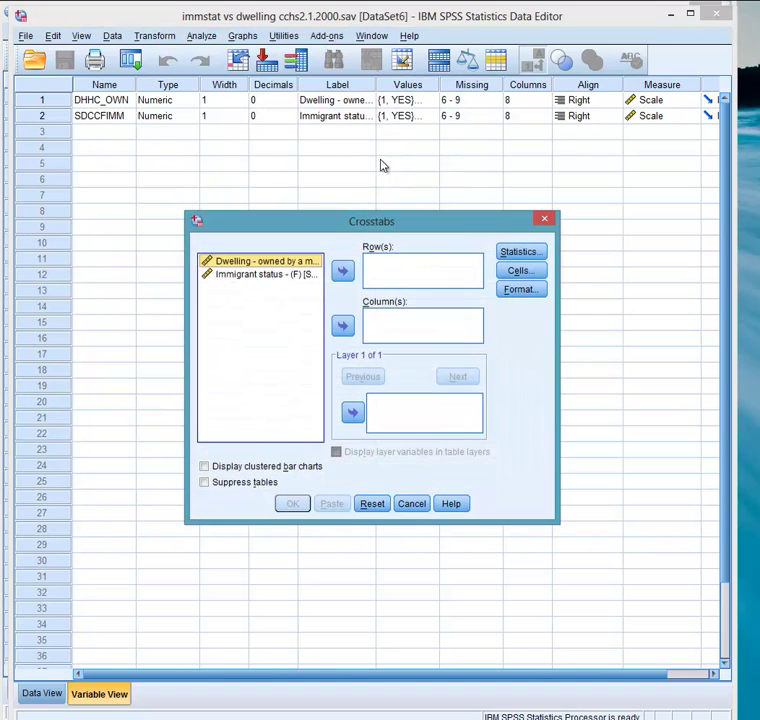
left_click(269, 277)
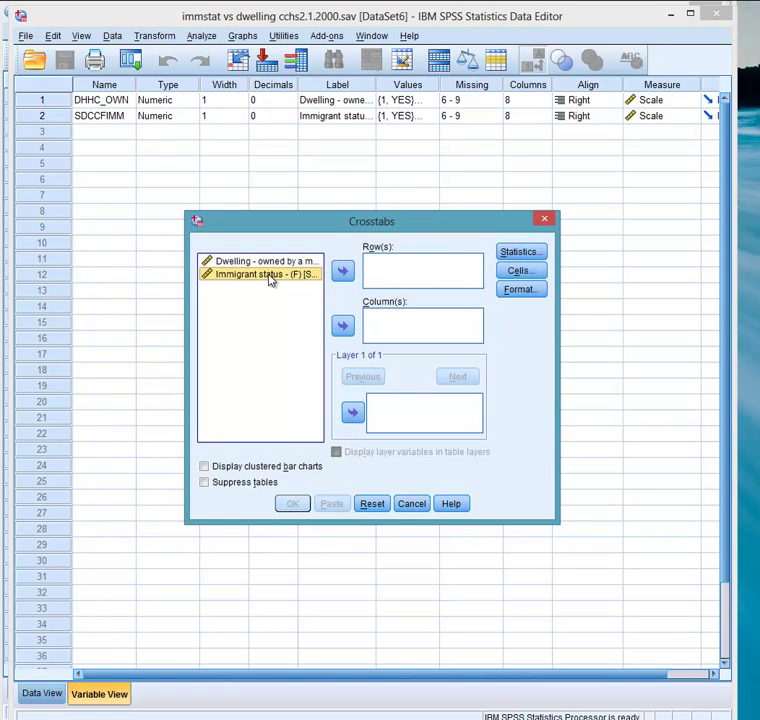
left_click(343, 271)
left_click(261, 263)
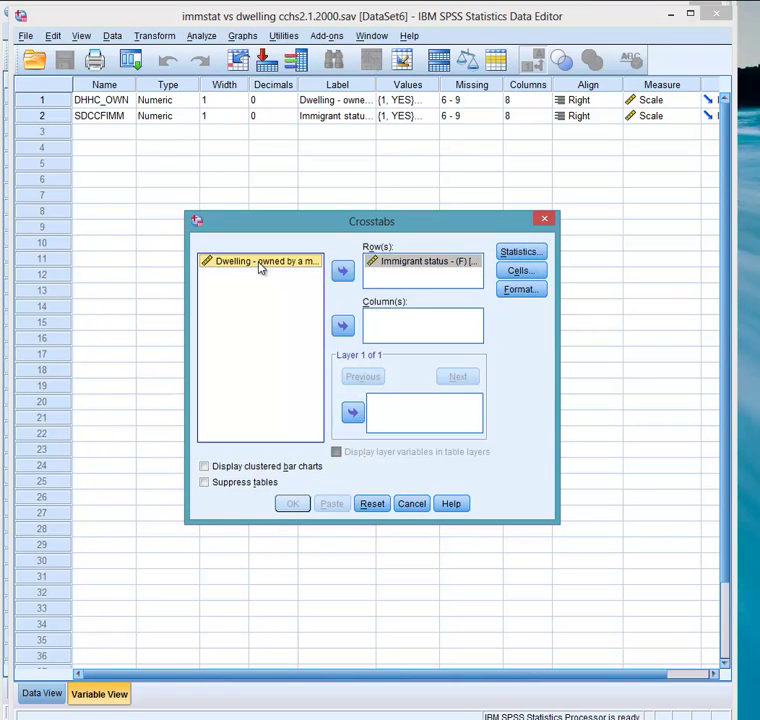
left_click(343, 326)
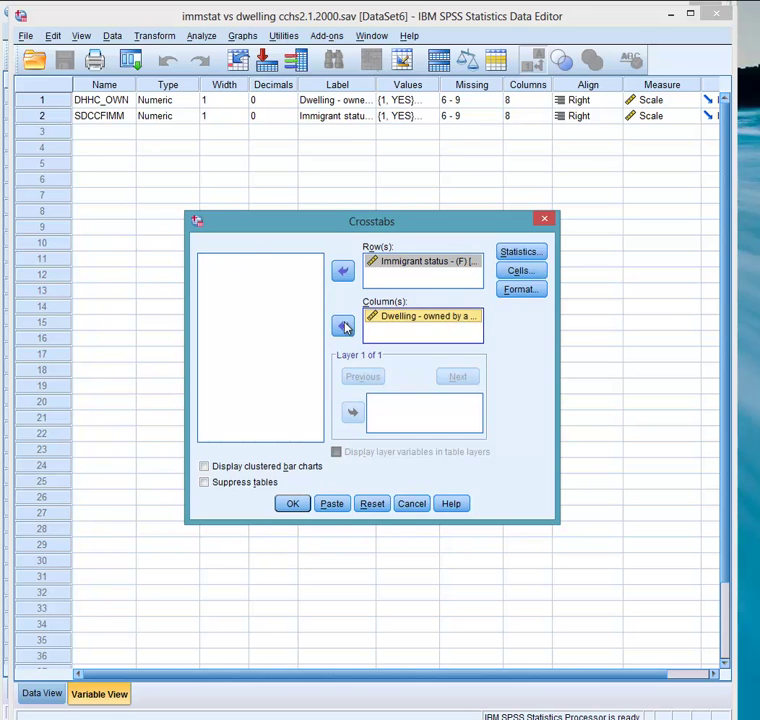
- Add row percentages to the crosstab cells, leaving the statistics unchanged
left_click(522, 258)
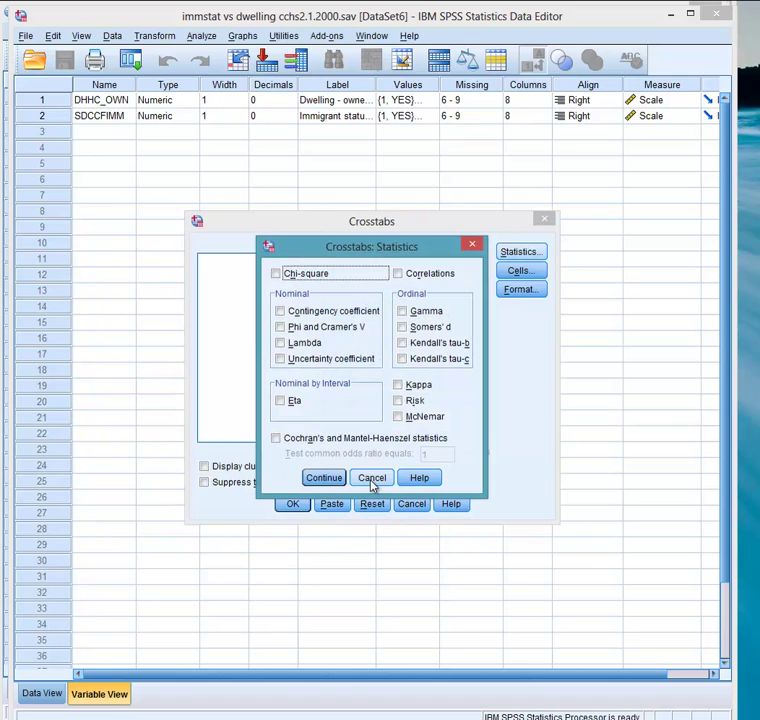
left_click(372, 478)
left_click(513, 273)
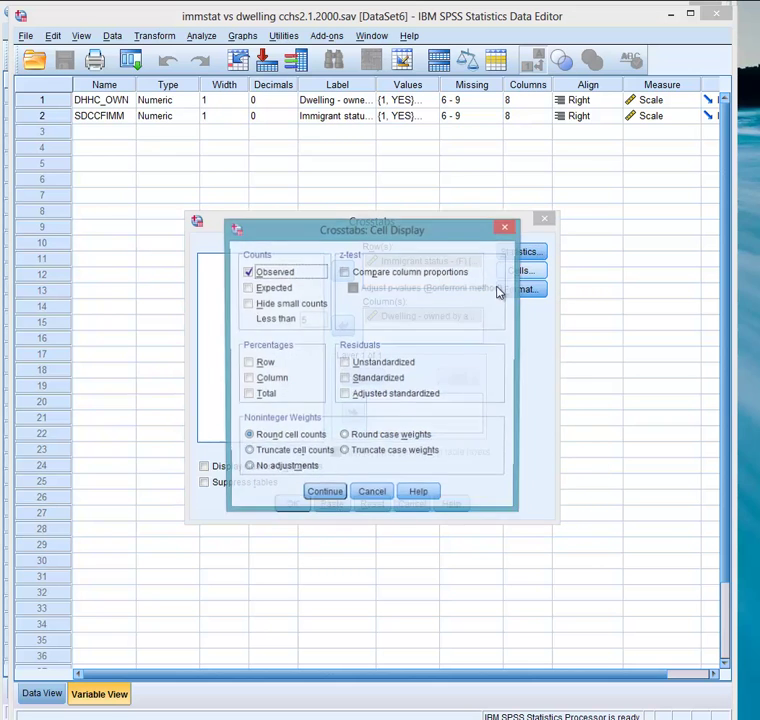
left_click(248, 364)
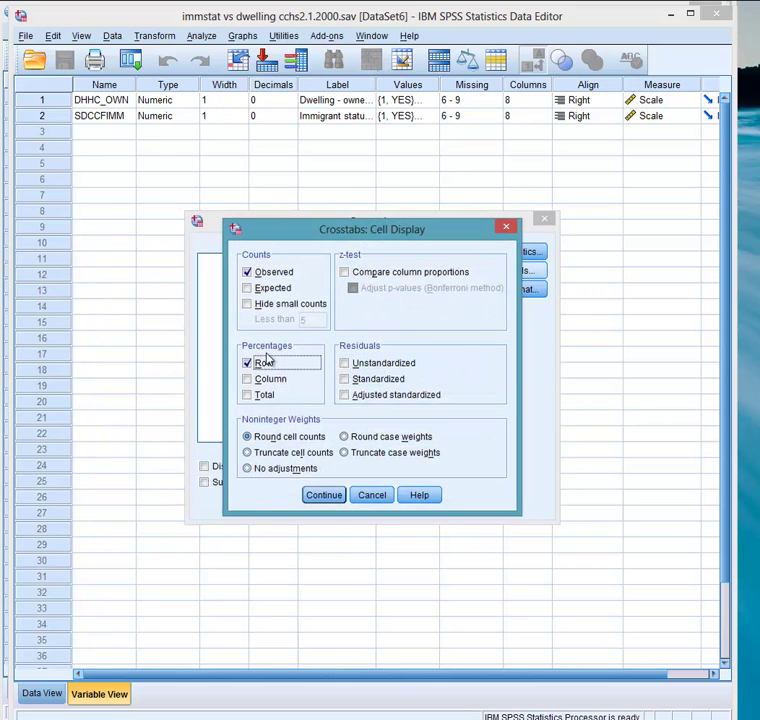
left_click(329, 500)
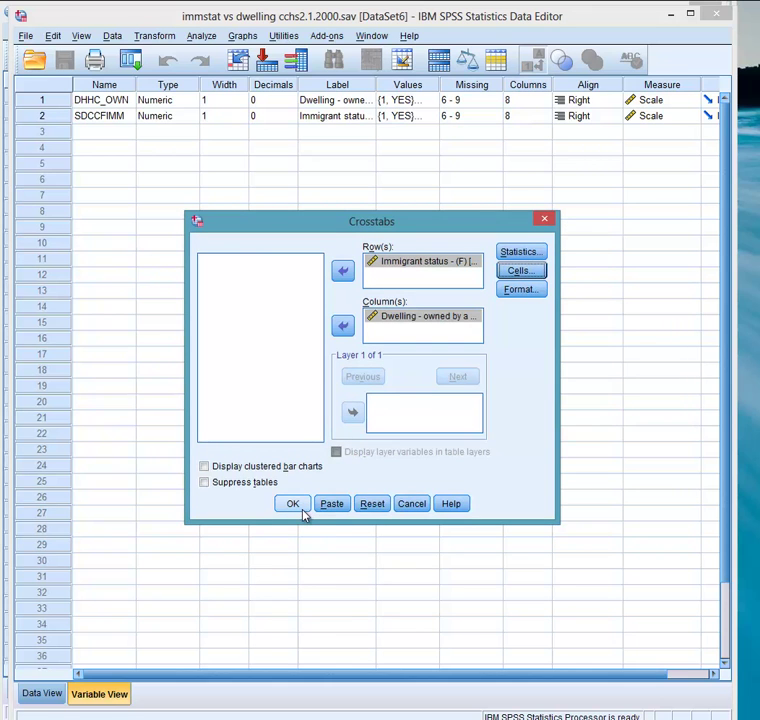
- Run the Immigrant status by dwelling ownership crosstab and view it in the output
left_click(301, 510)
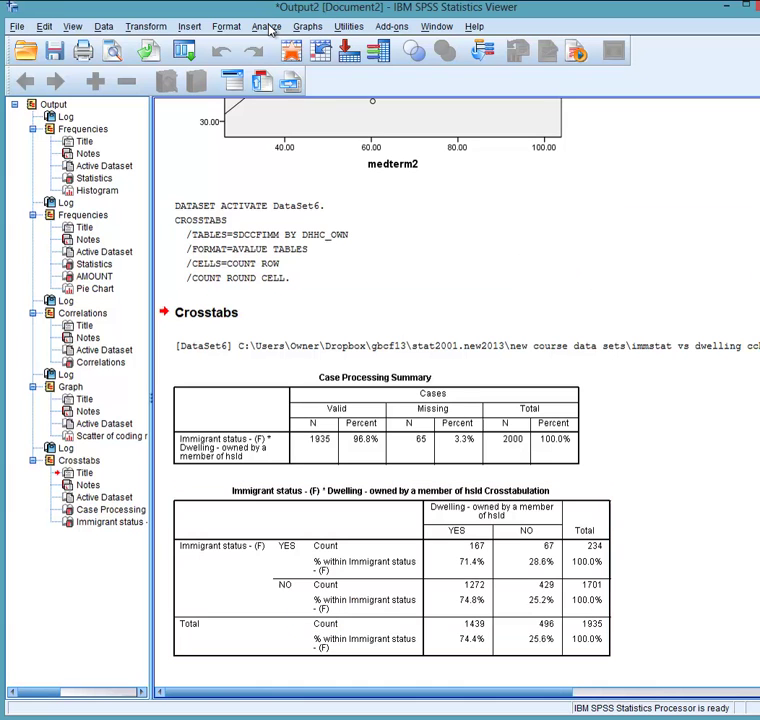
- Start a legacy pie chart summarizing groups of cases
left_click(266, 27)
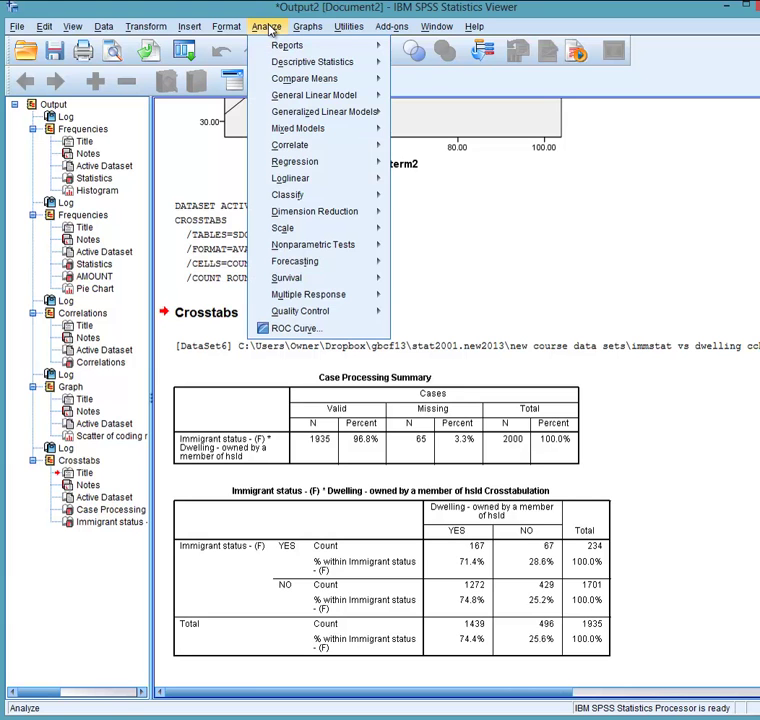
mouse_move(307, 27)
mouse_move(326, 83)
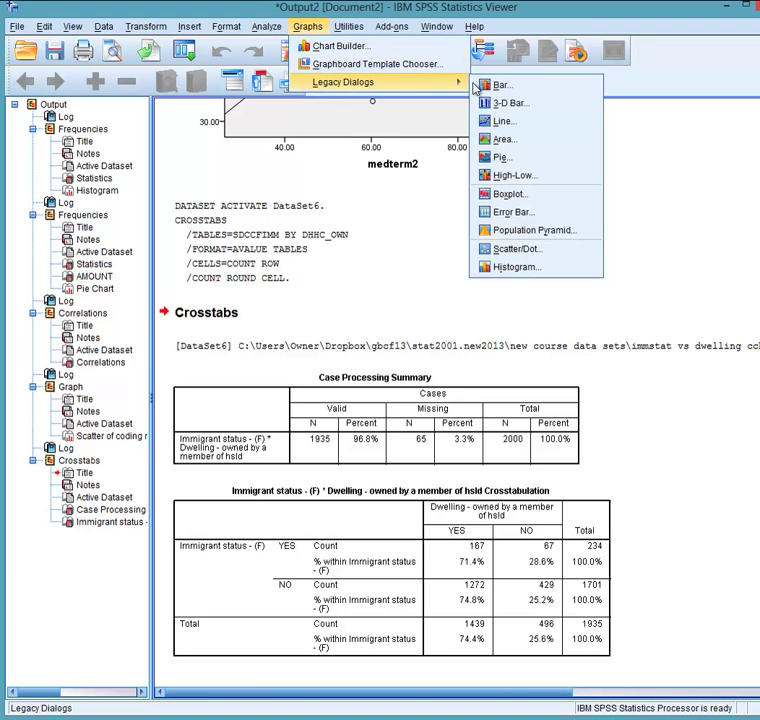
left_click(498, 157)
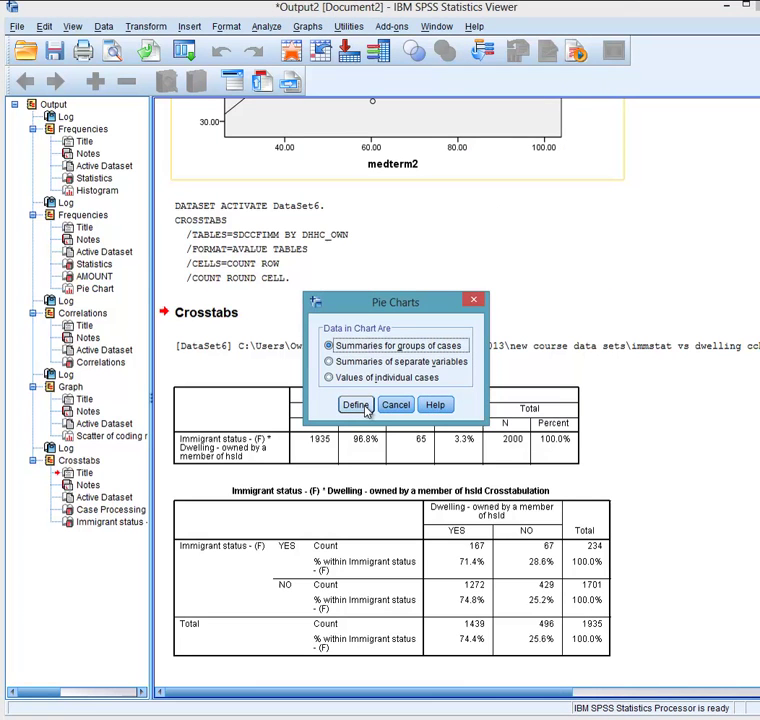
left_click(365, 408)
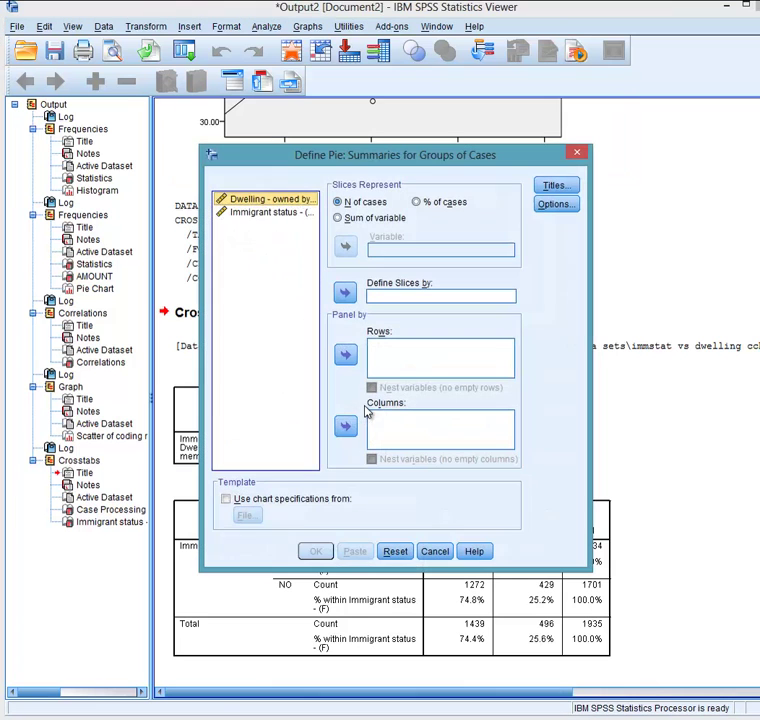
- Panel the pies by Immigrant status with slices defined by dwelling ownership, and create them
left_click(282, 218)
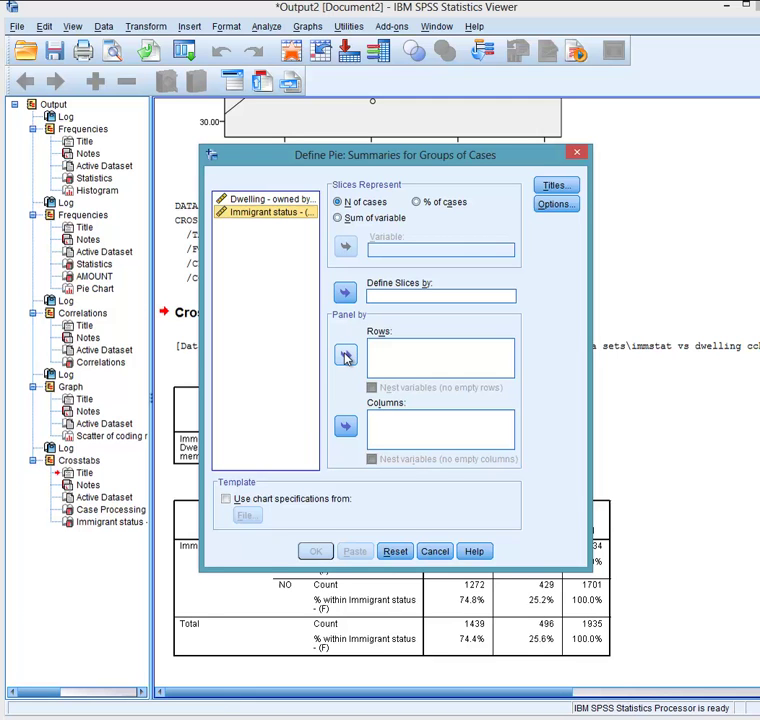
left_click(345, 357)
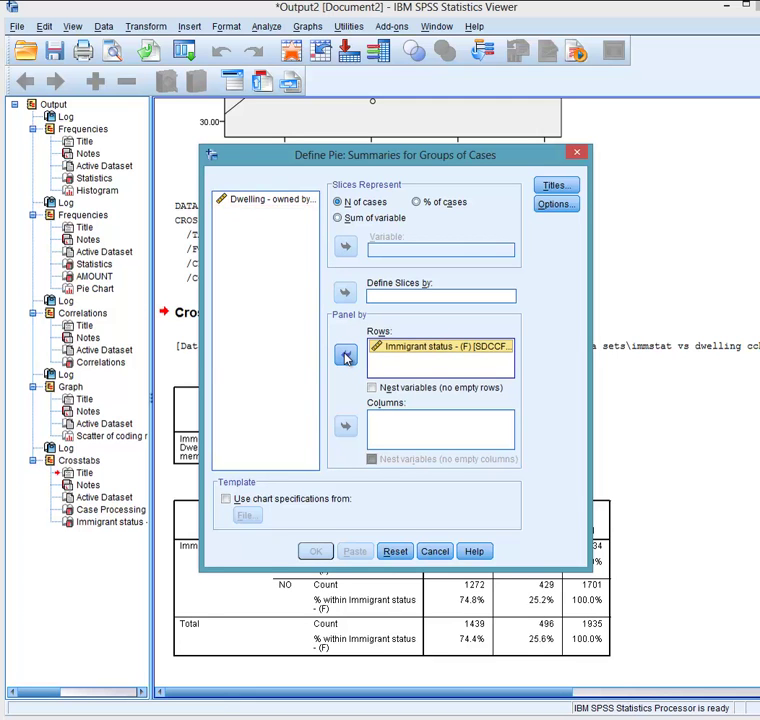
left_click(300, 201)
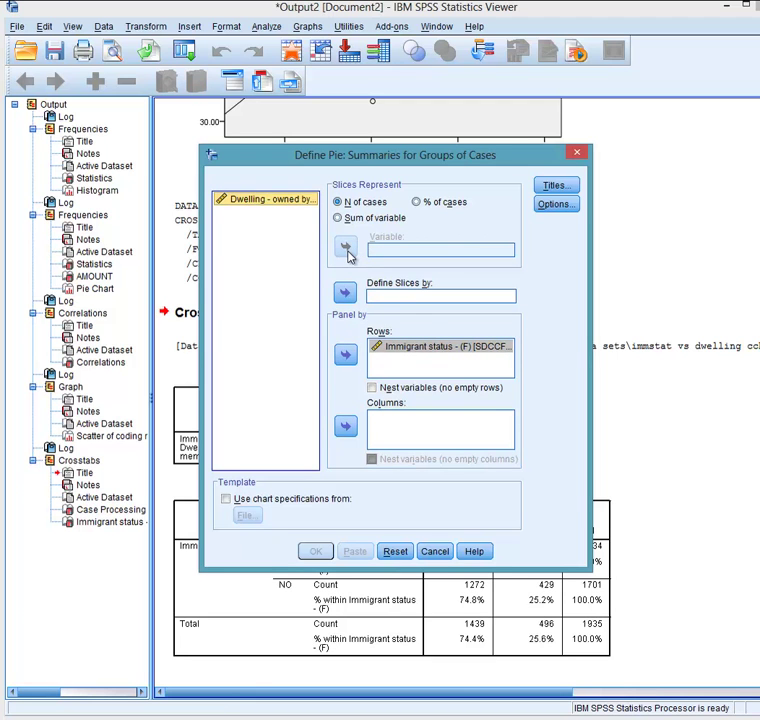
left_click(345, 292)
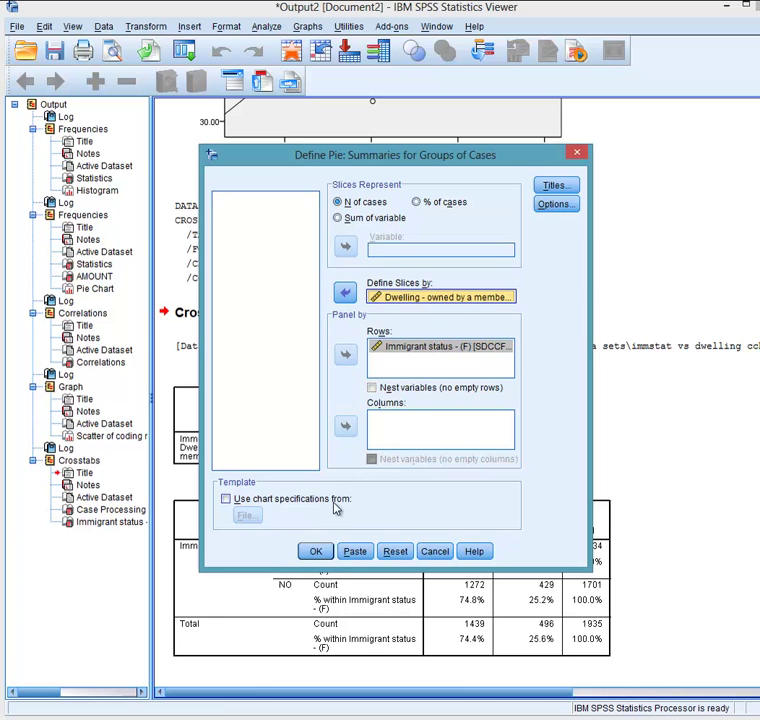
left_click(315, 551)
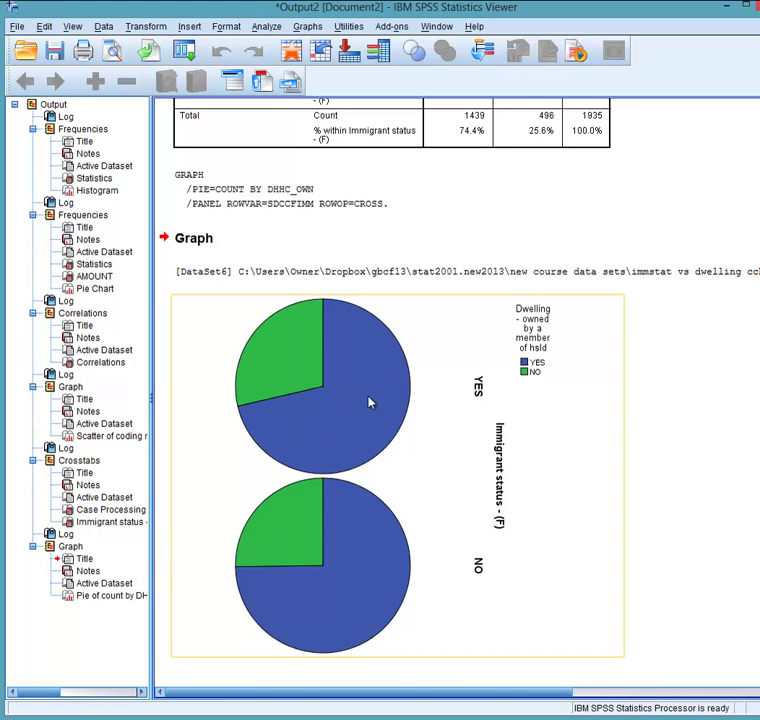
scroll(440, 260, "up", 1)
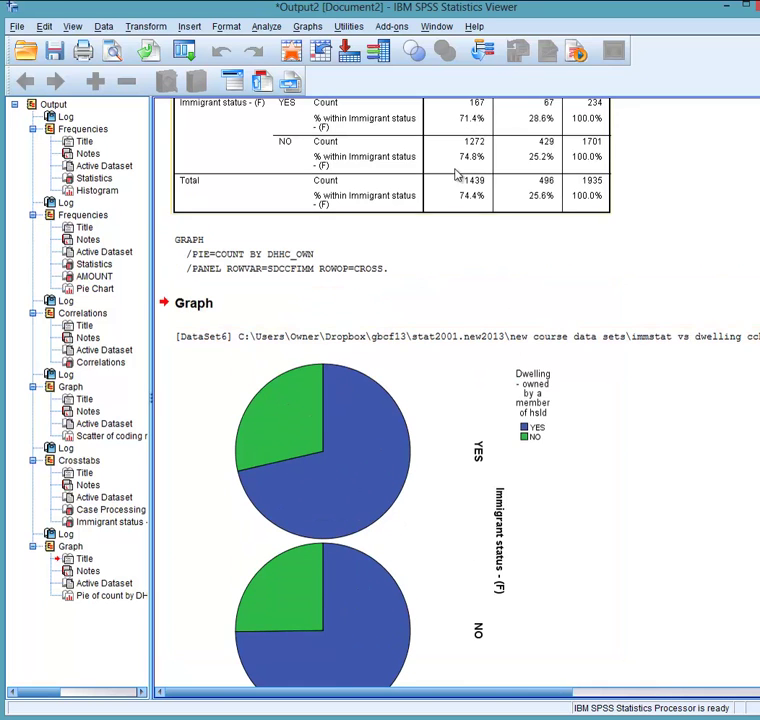
left_click(365, 465)
scroll(350, 506, "down", 1)
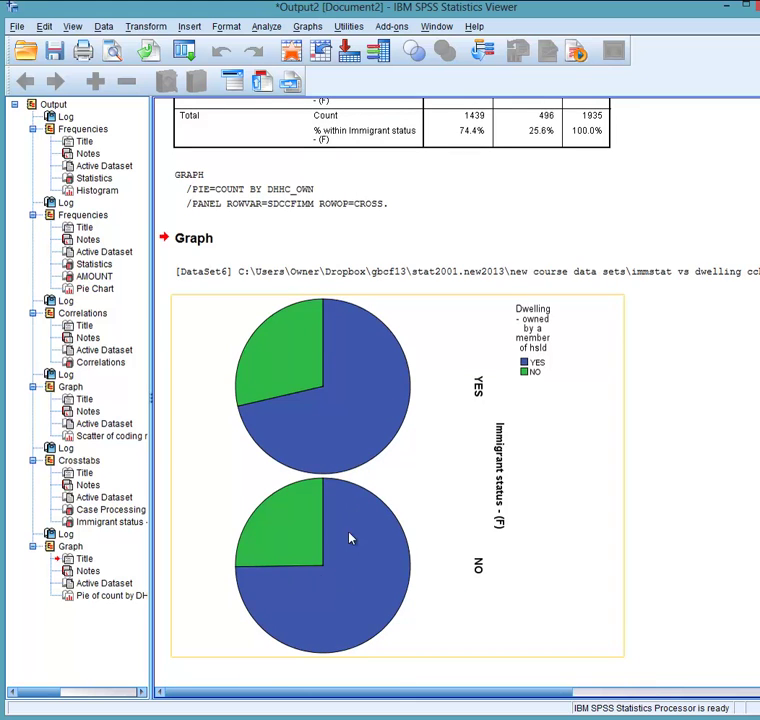
scroll(475, 185, "up", 1)
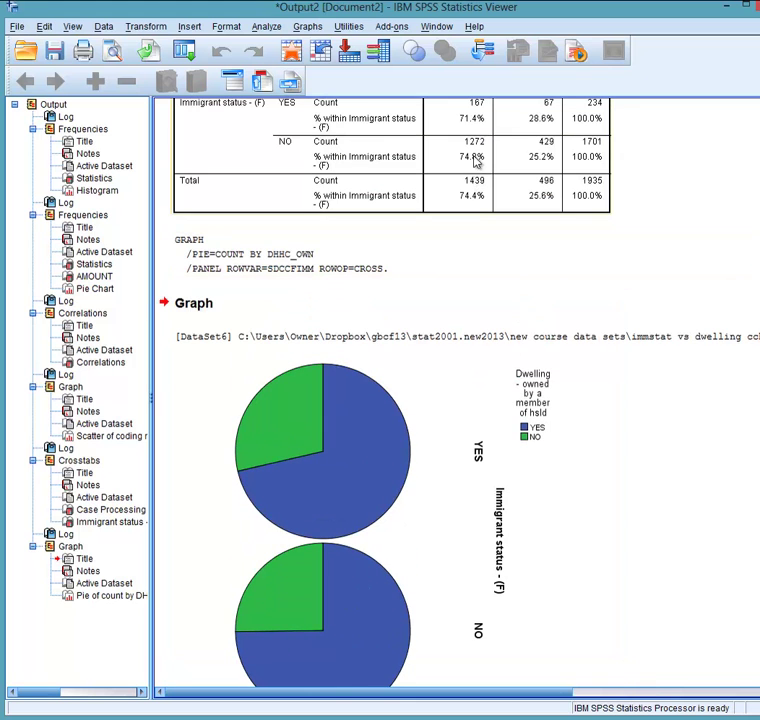
scroll(343, 596, "down", 1)
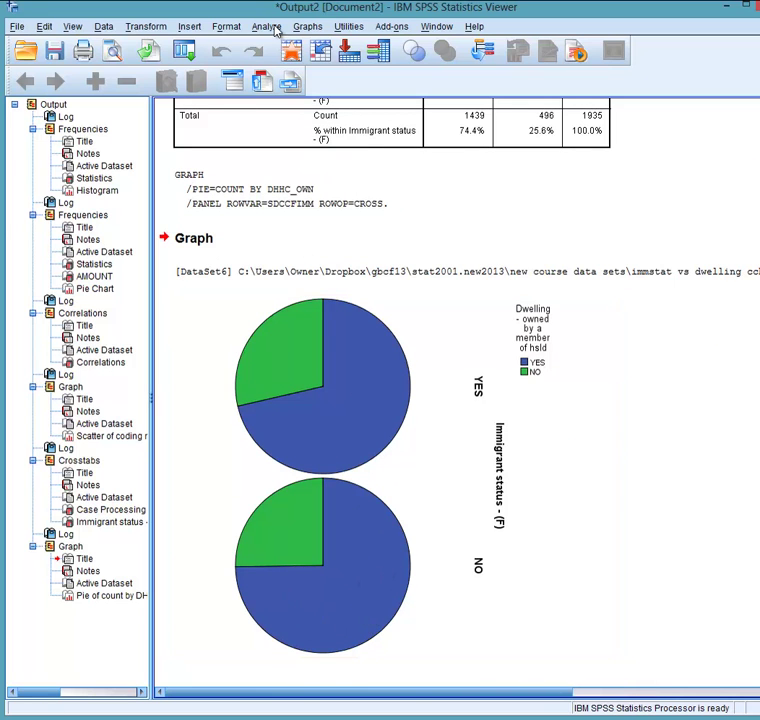
- Minimize the output viewer and the immstat and med terminology windows, leaving survey stat1013.w12 visible
left_click(722, 7)
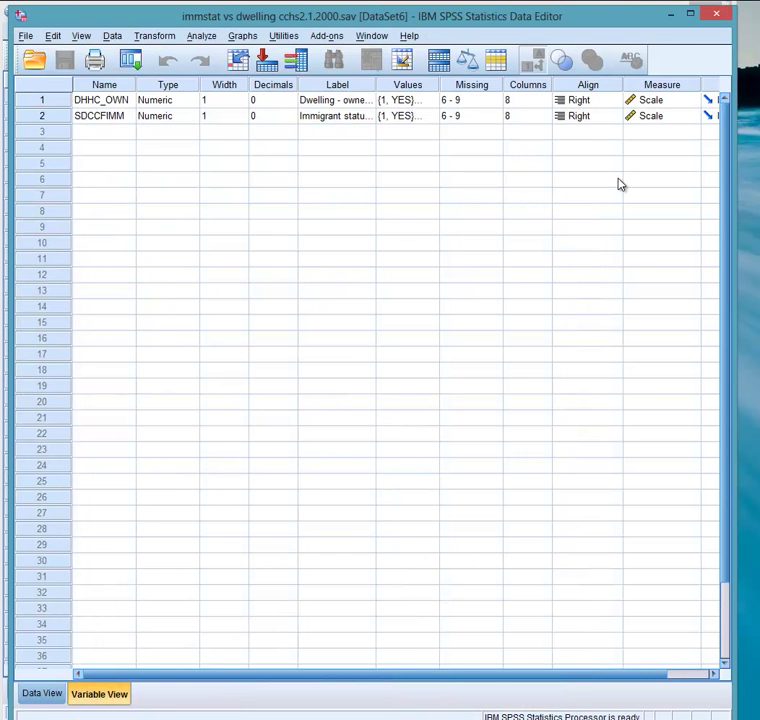
left_click(671, 15)
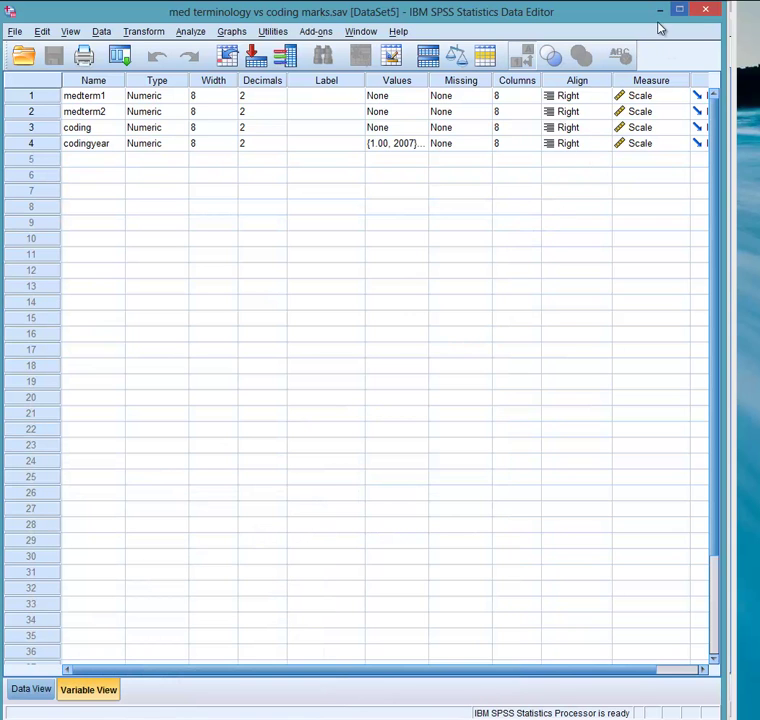
left_click(661, 12)
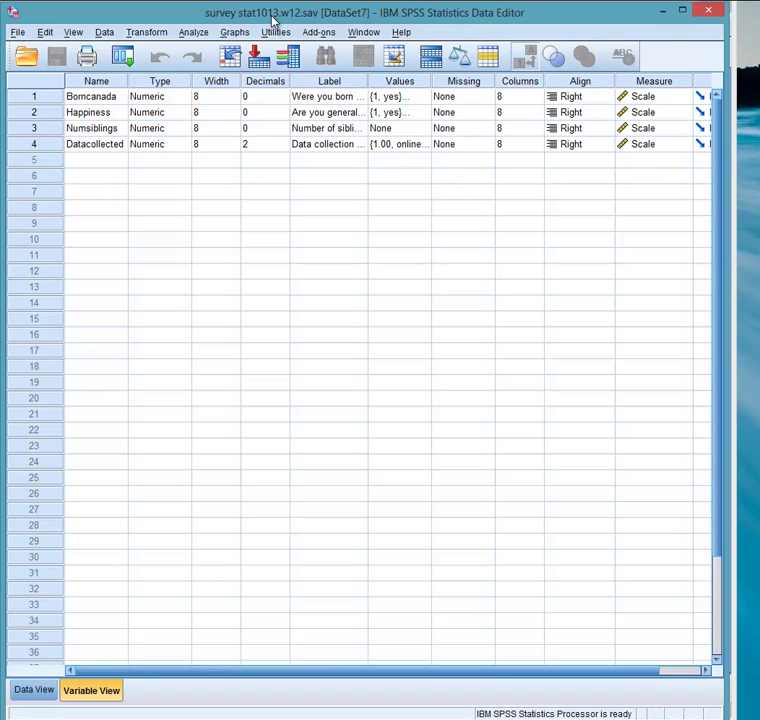
- Set up Means with Number of siblings as dependent, grouped by Borncanada, and reach its Options
left_click(18, 33)
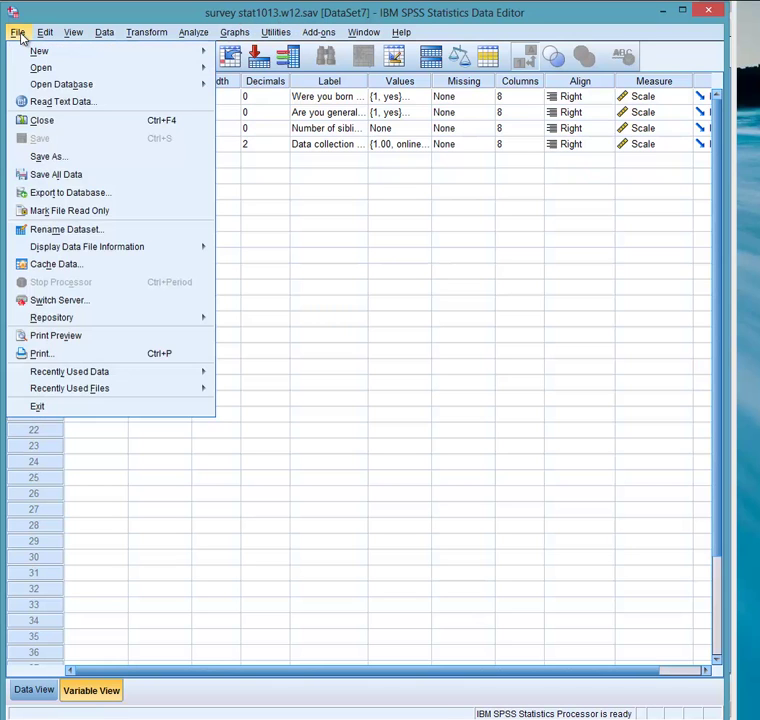
left_click(19, 34)
left_click(194, 33)
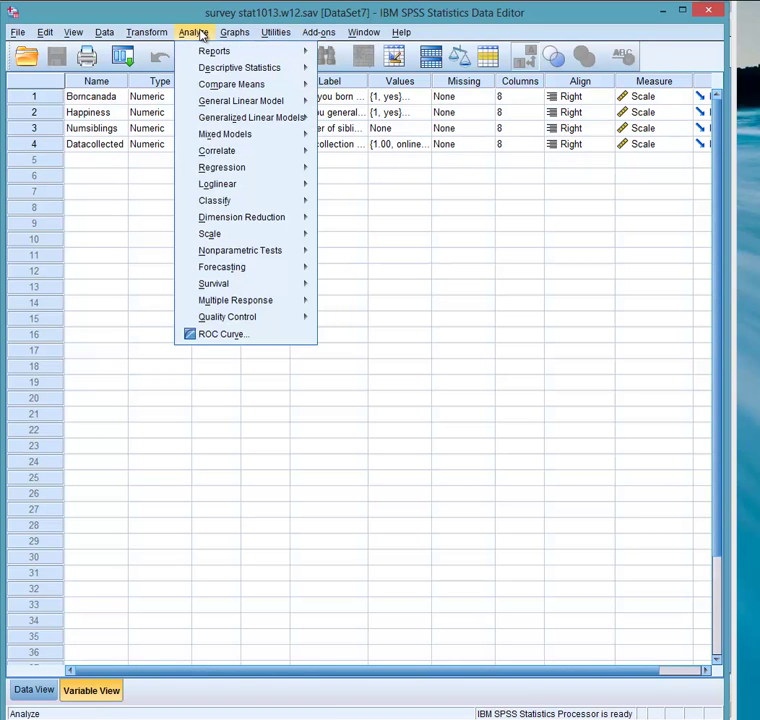
mouse_move(210, 86)
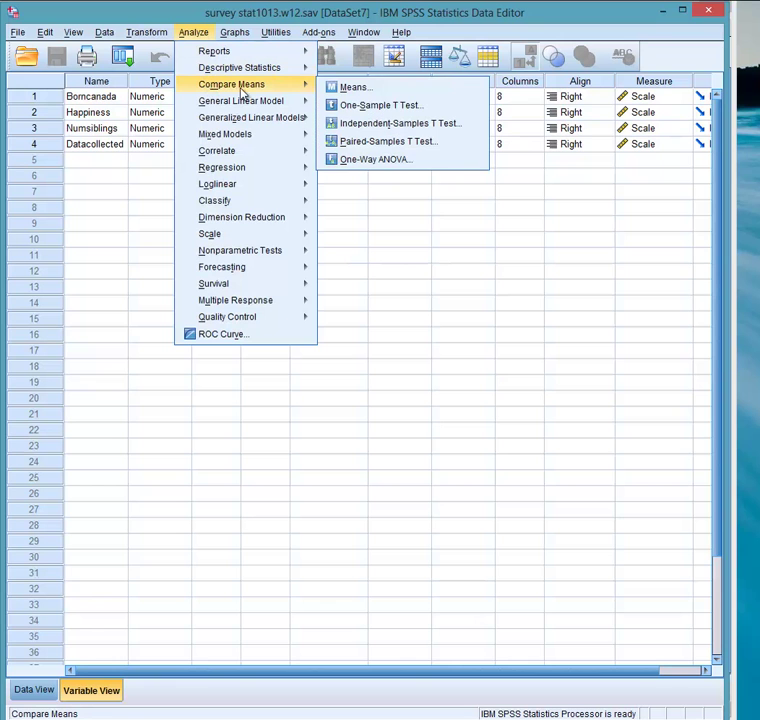
left_click(345, 87)
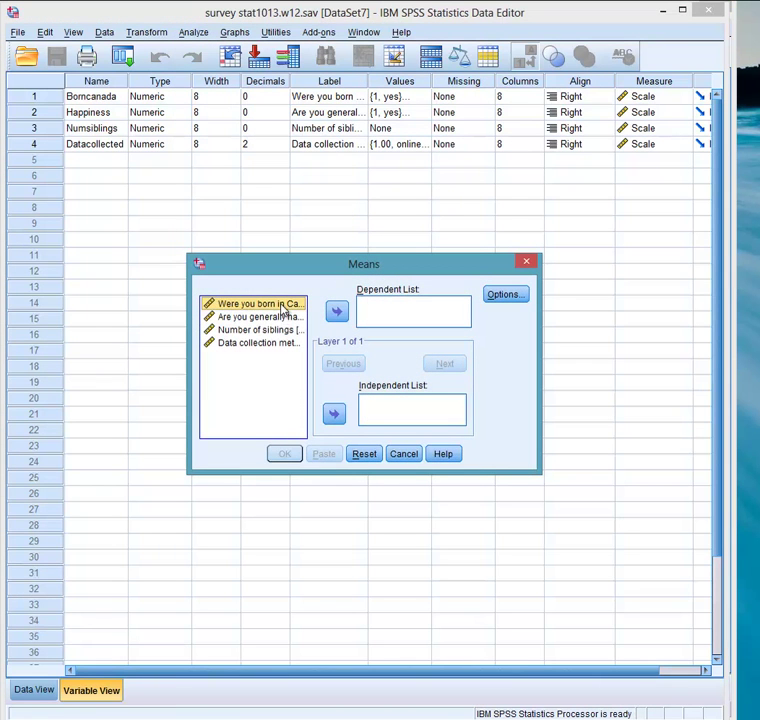
left_click(334, 414)
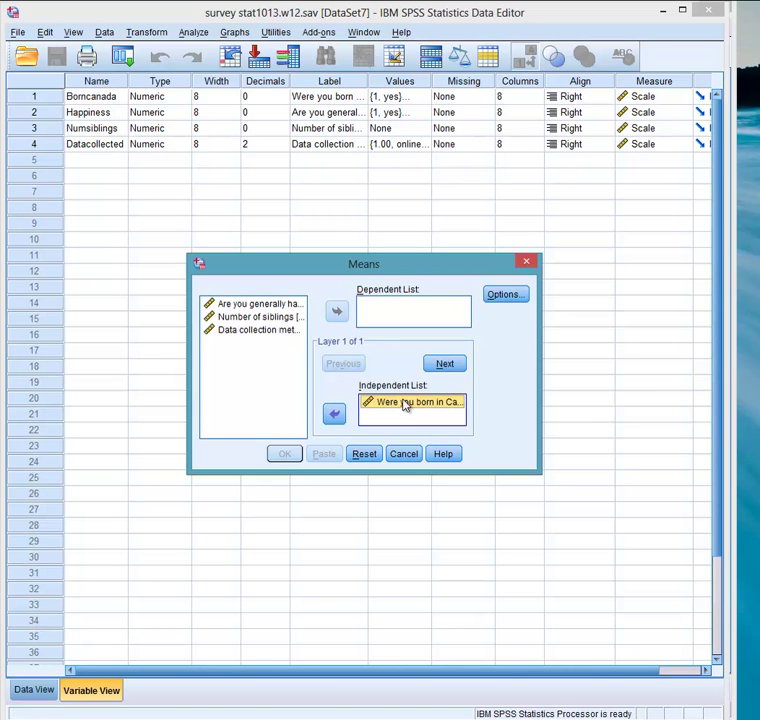
left_click(278, 316)
left_click(338, 313)
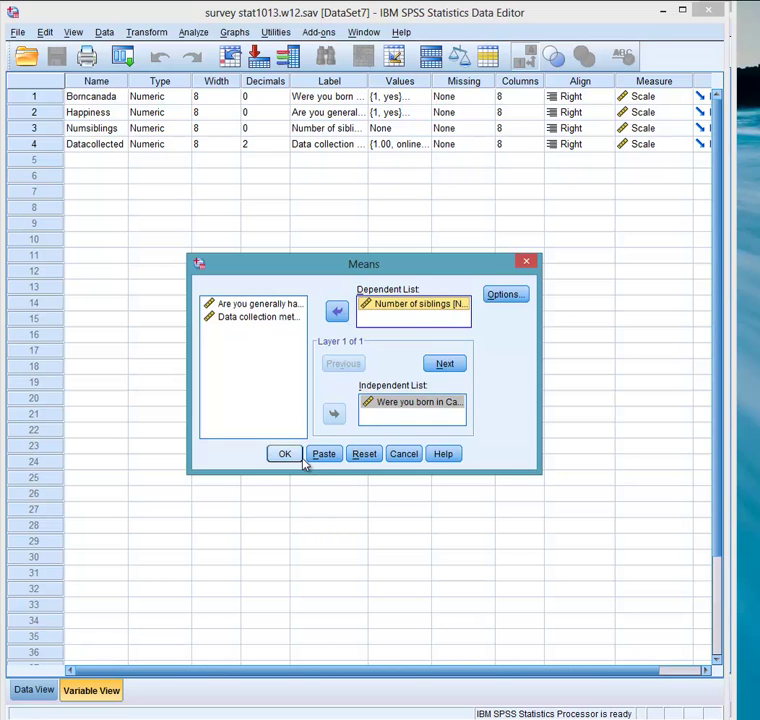
left_click(508, 296)
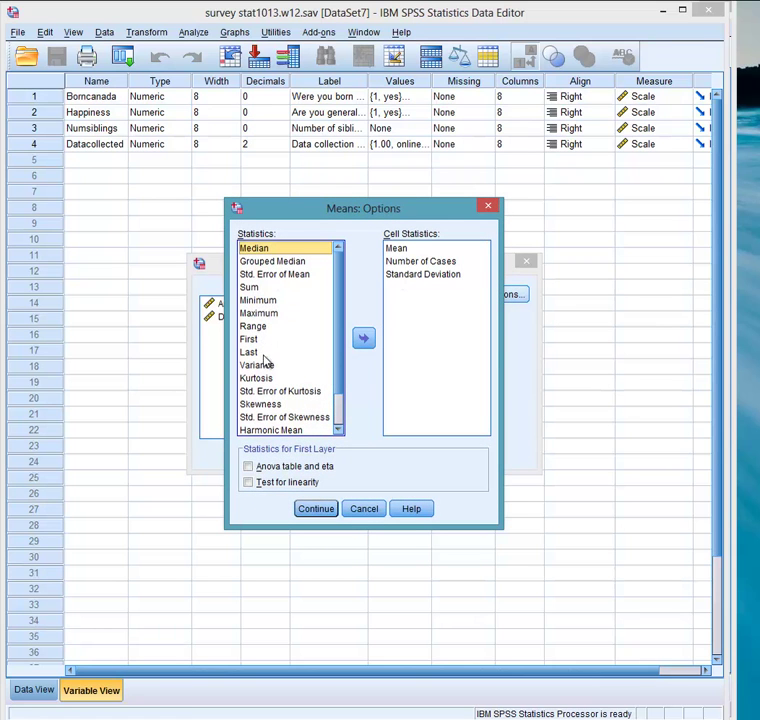
- Add Median to the cell statistics, placed directly after Mean
scroll(337, 400, "down", 1)
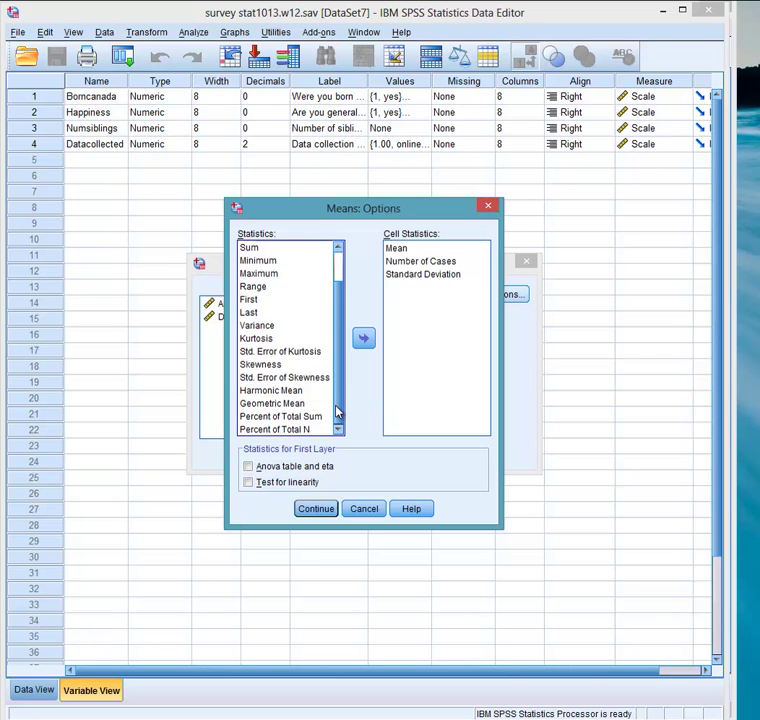
scroll(338, 405, "up", 1)
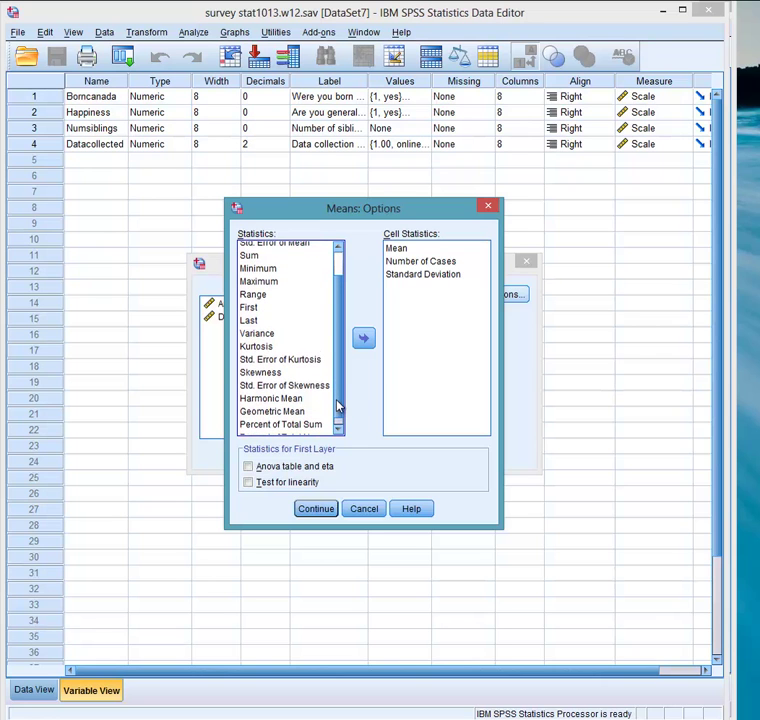
scroll(337, 405, "up", 1)
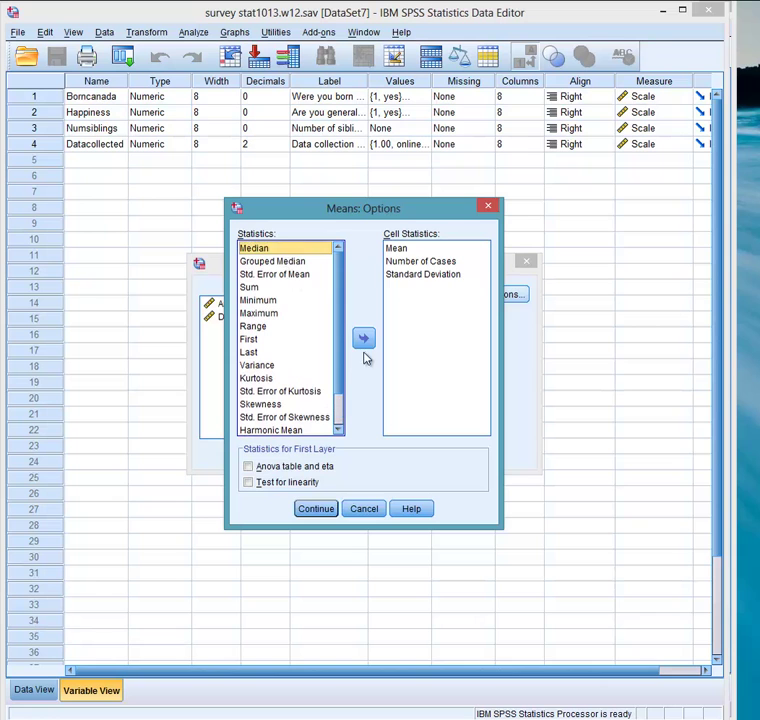
left_click(366, 338)
mouse_move(407, 286)
left_mouse_down()
mouse_move(410, 265)
mouse_move(404, 293)
mouse_move(407, 271)
left_mouse_up()
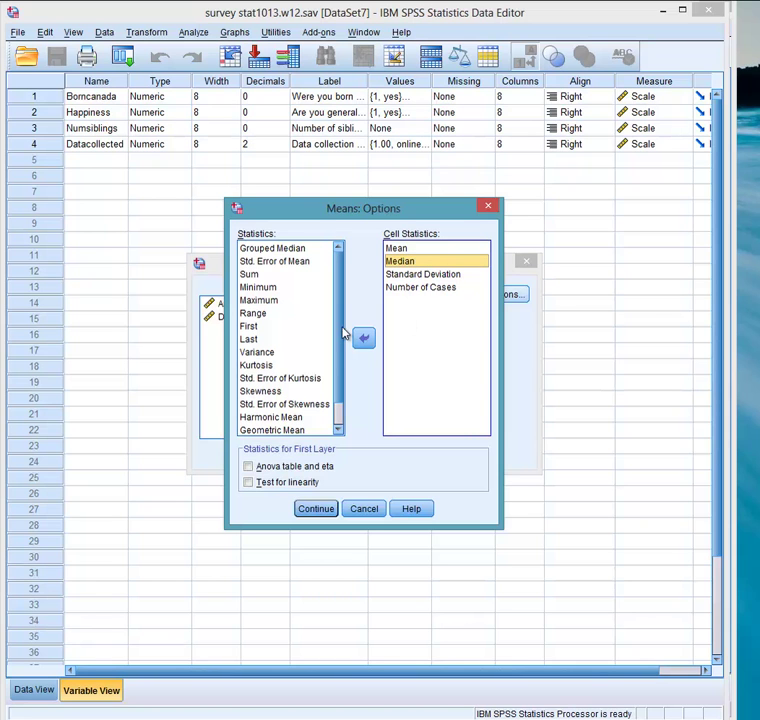
- Add Minimum and Maximum to the cell statistics and confirm the options
scroll(342, 340, "down", 1)
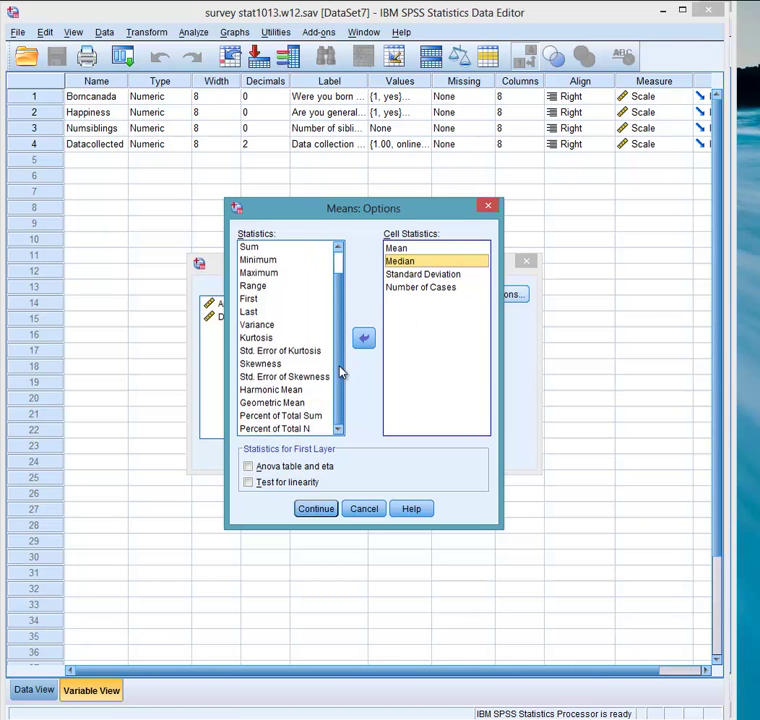
scroll(342, 360, "up", 1)
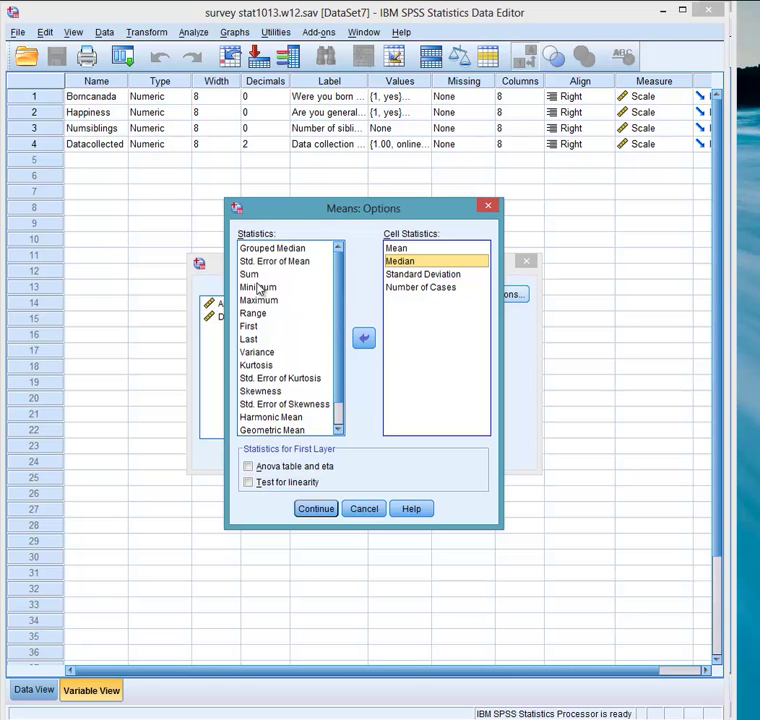
left_click(260, 287)
left_click(364, 338)
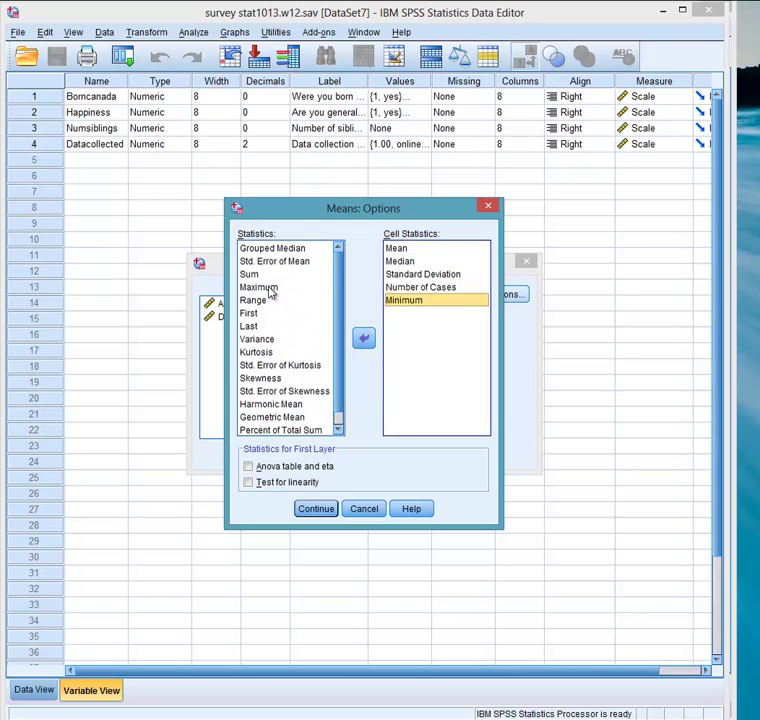
left_click(290, 287)
left_click(361, 338)
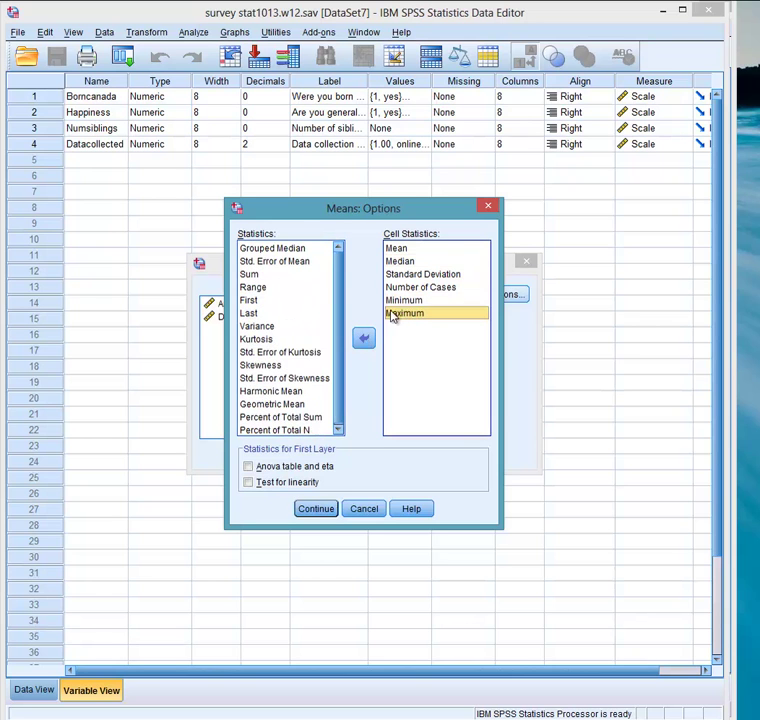
left_click(314, 510)
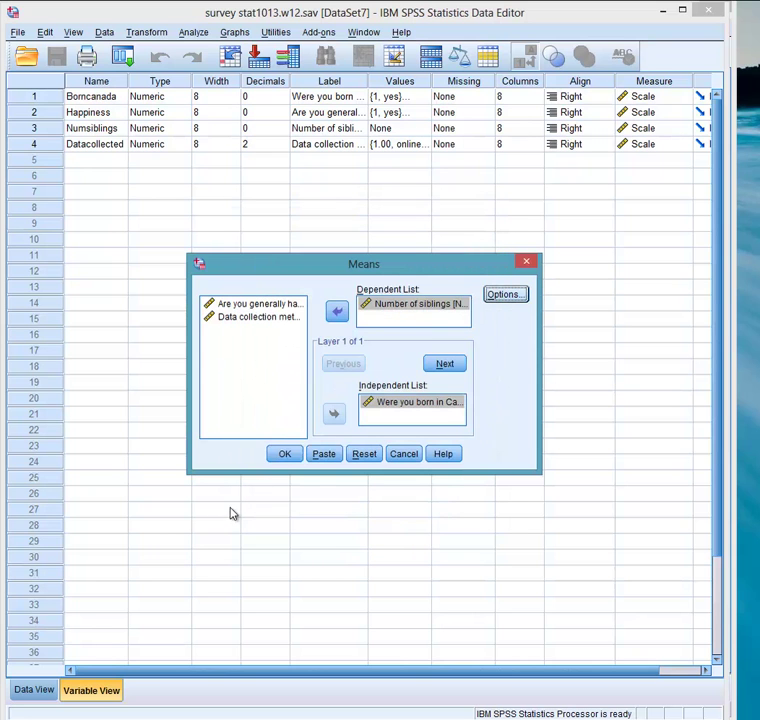
- Run the Means report of siblings by born-in-Canada (means 1.80 vs 2.26, N = 893)
left_click(285, 455)
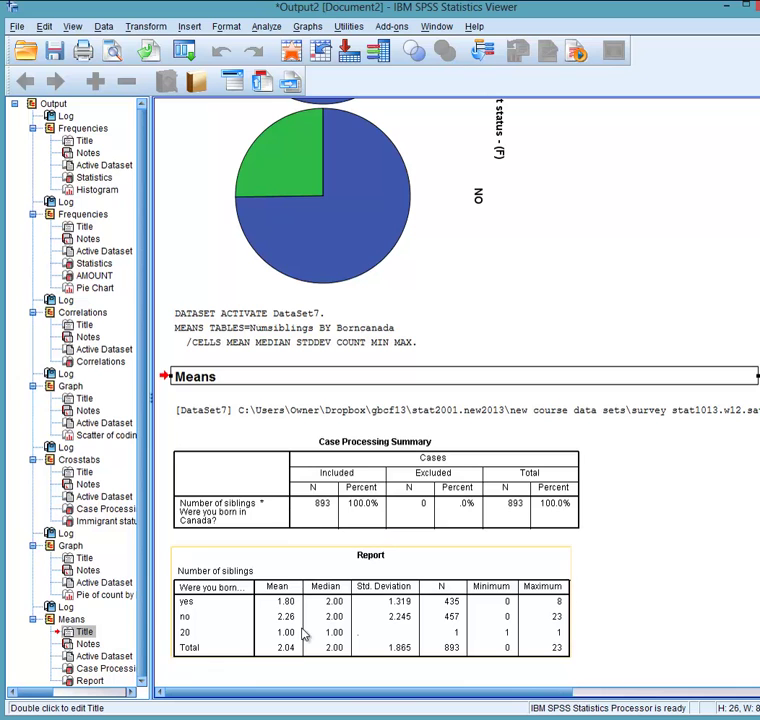
- Start a Simple boxplot summarizing groups of cases from the legacy Graphs menu
left_click(309, 26)
mouse_move(325, 86)
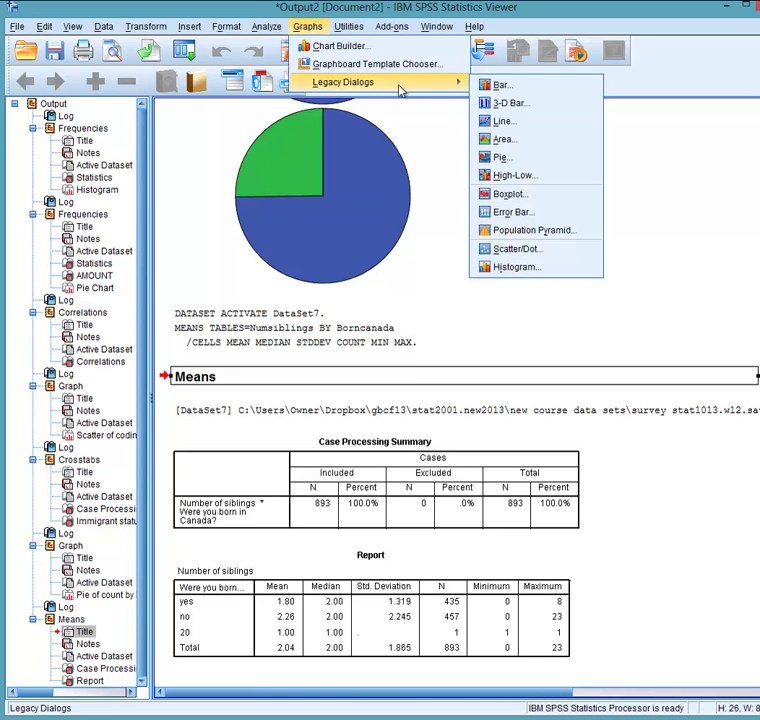
left_click(501, 256)
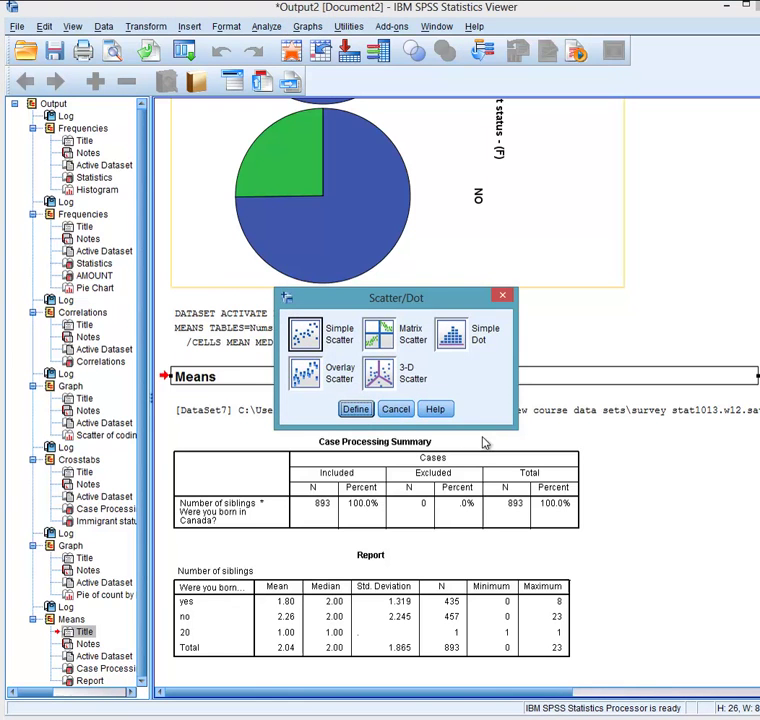
left_click(395, 409)
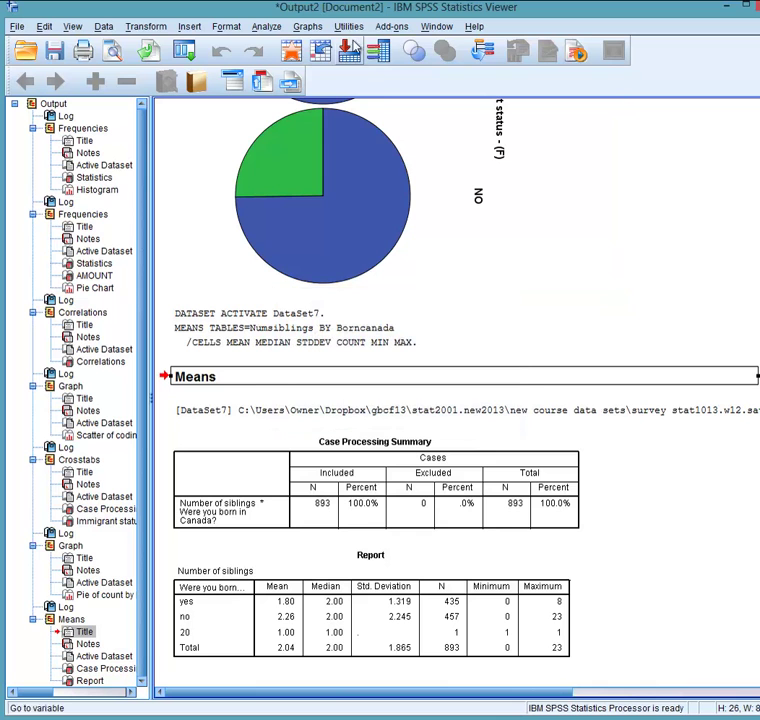
left_click(307, 26)
mouse_move(336, 86)
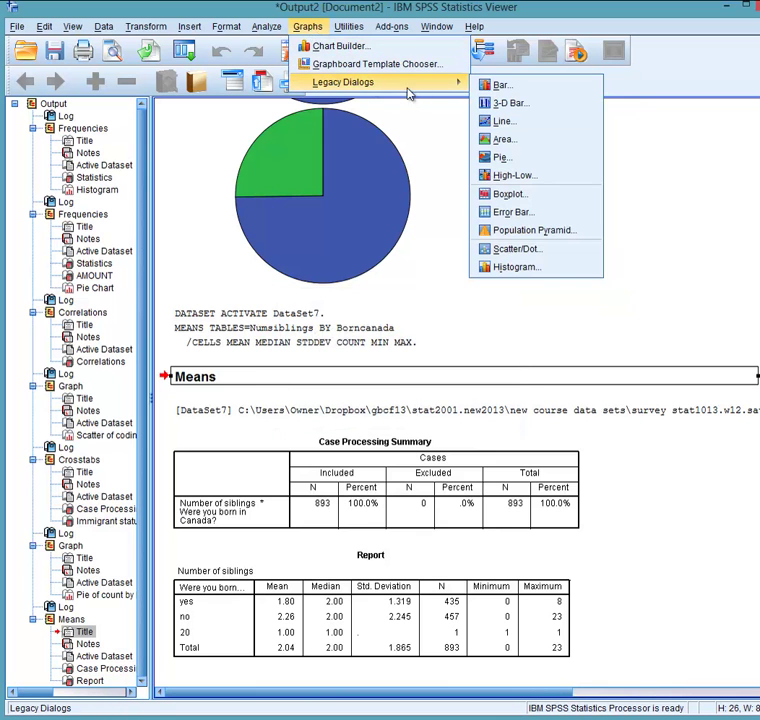
left_click(496, 194)
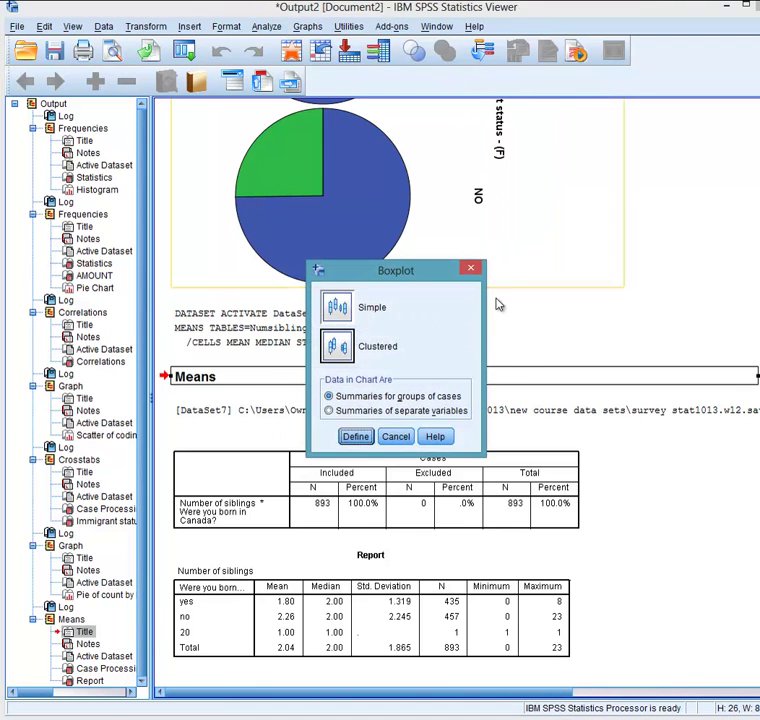
left_click(338, 308)
left_click(355, 436)
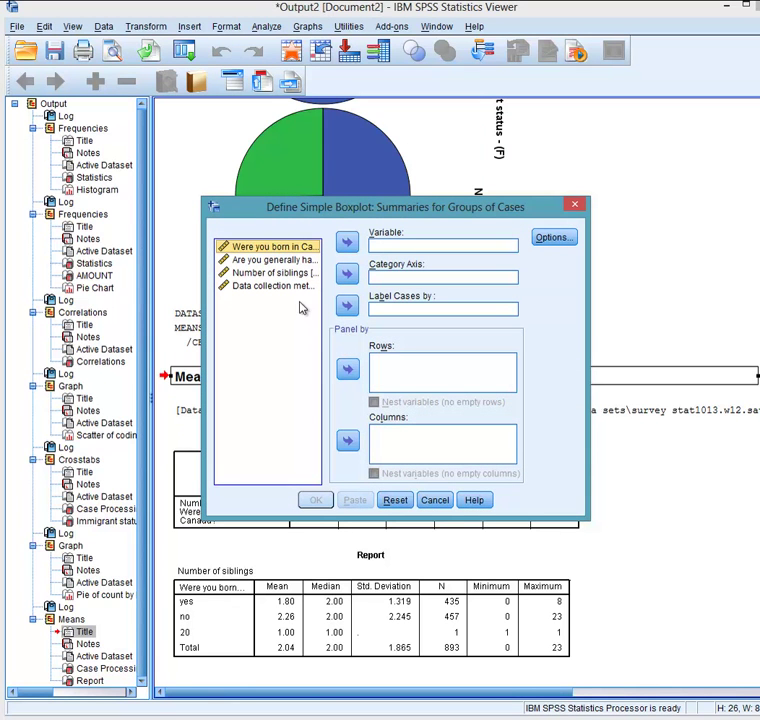
- Plot Number of siblings with 'Were you born in Canada?' as the category axis
left_click(346, 272)
left_click(318, 260)
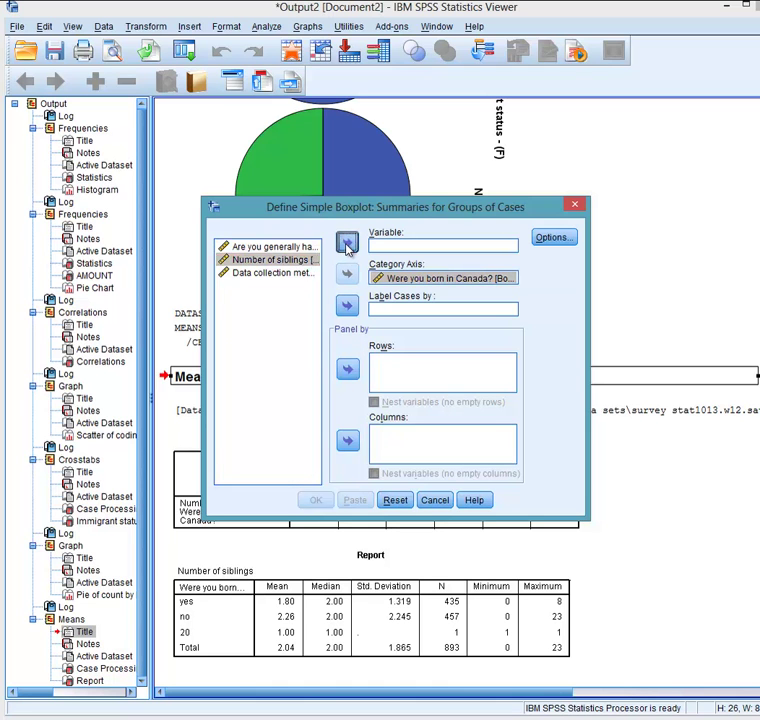
left_click(346, 242)
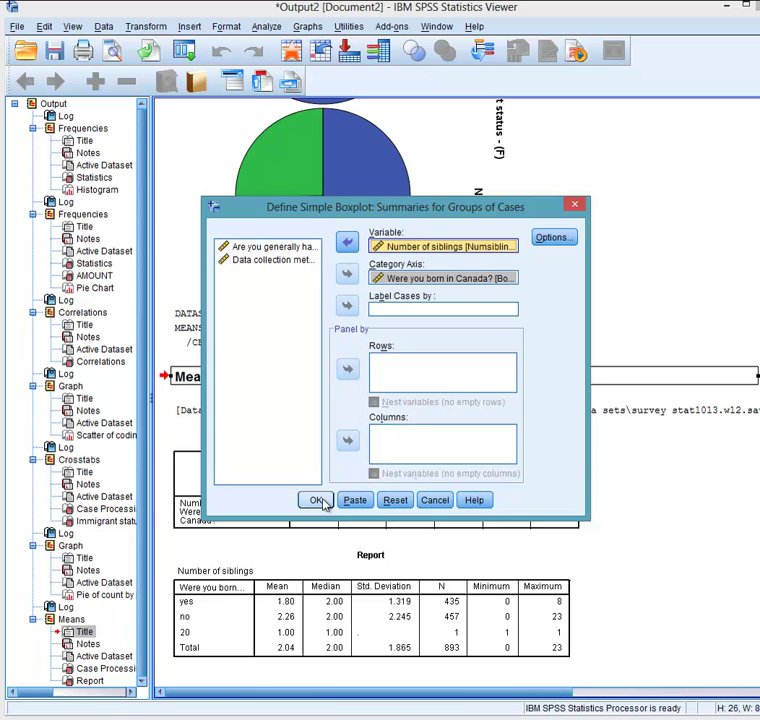
left_click(316, 500)
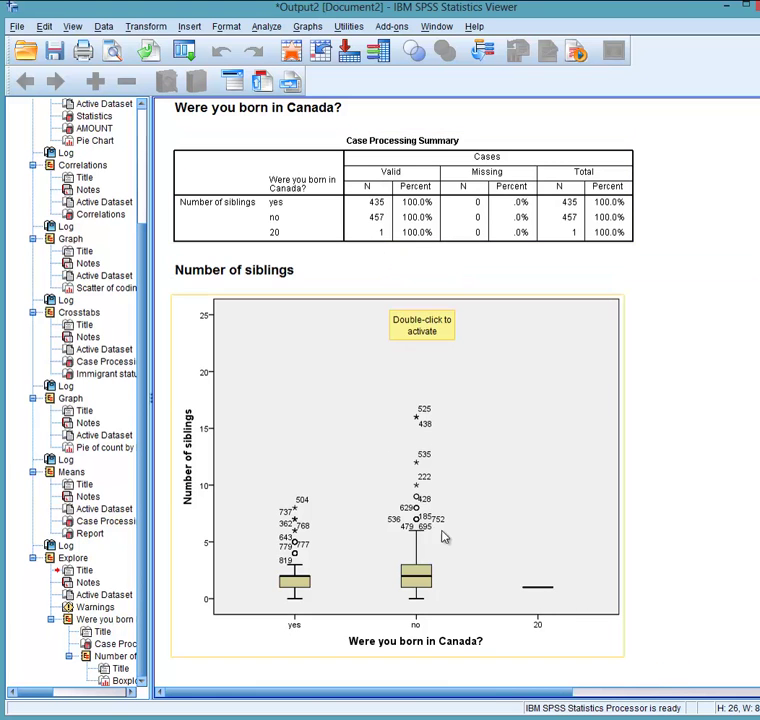
- Scroll through the siblings boxplot output, then minimize the viewer to return to the Data Editor
scroll(465, 558, "up", 7)
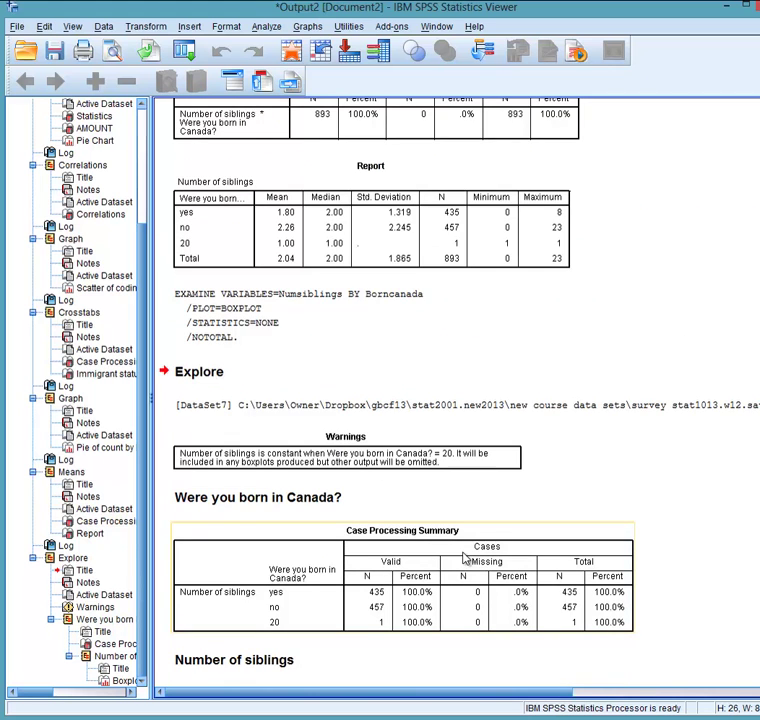
scroll(465, 558, "down", 7)
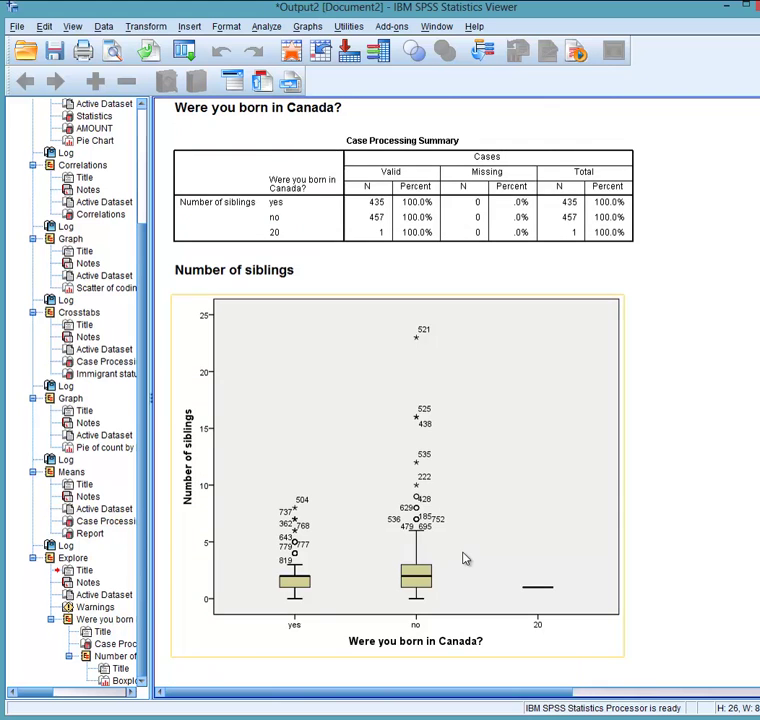
scroll(465, 558, "up", 8)
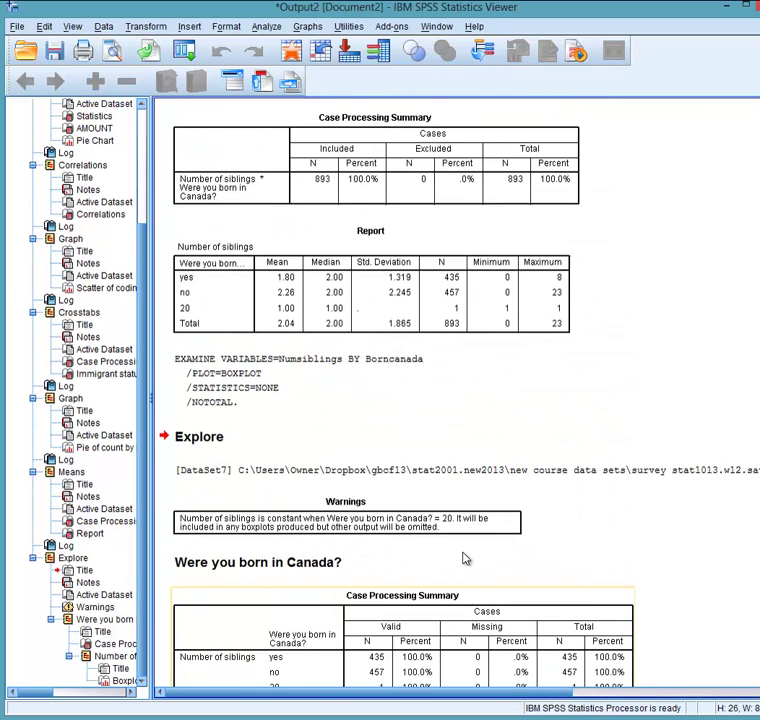
left_click(727, 9)
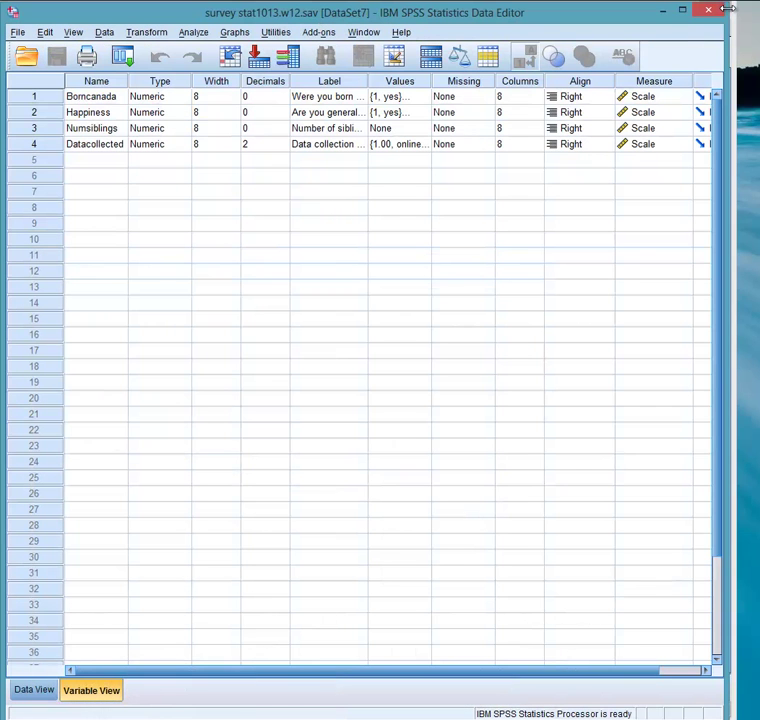